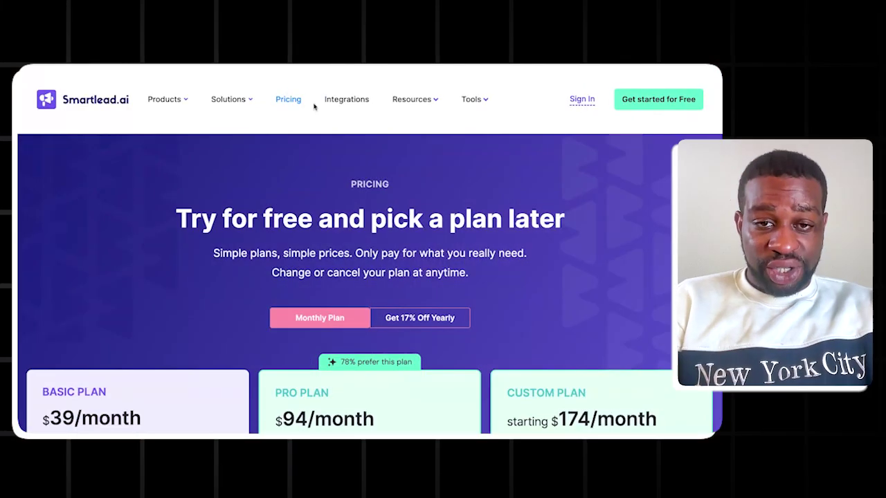
# Review the pricing plans on the Smartlead.ai site and on the Instantly site
pyautogui.scroll(-3, 313, 106)
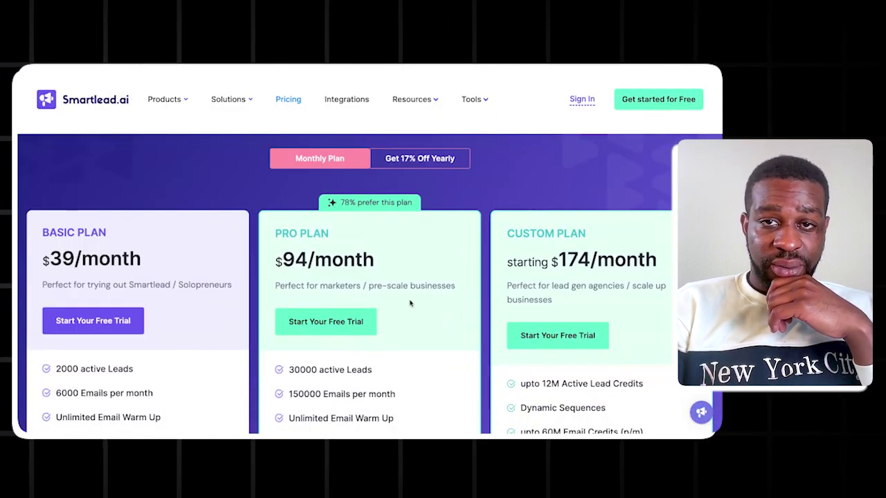
pyautogui.scroll(-1, 410, 303)
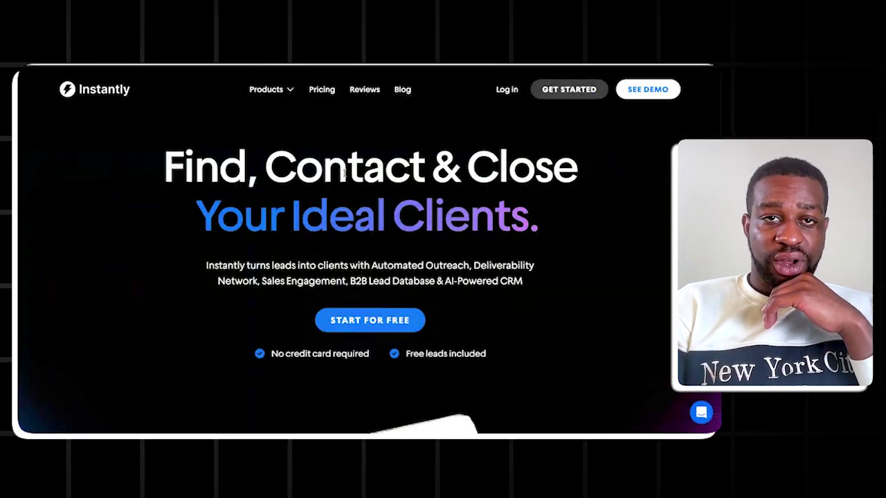
pyautogui.click(322, 92)
pyautogui.scroll(-6, 356, 270)
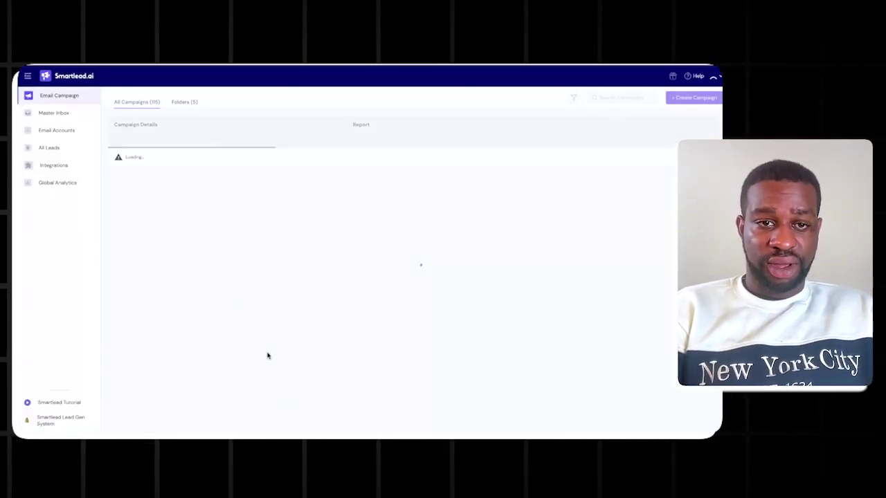
pyautogui.click(62, 136)
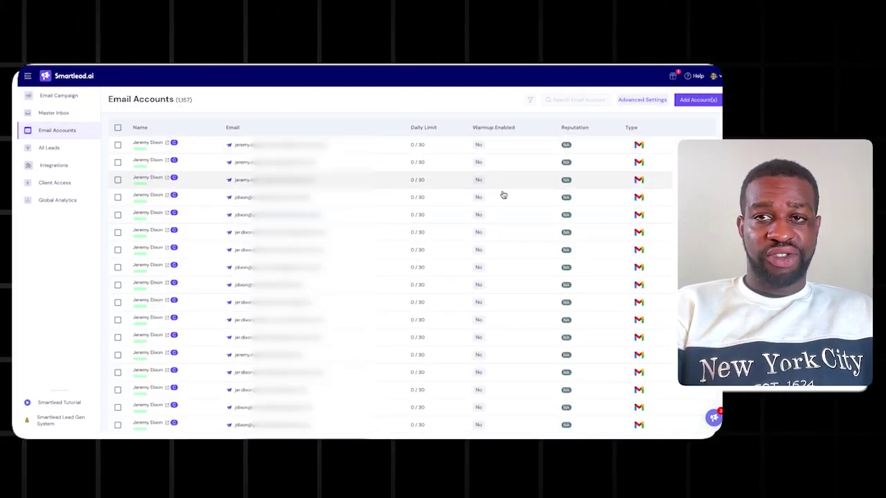
pyautogui.click(694, 101)
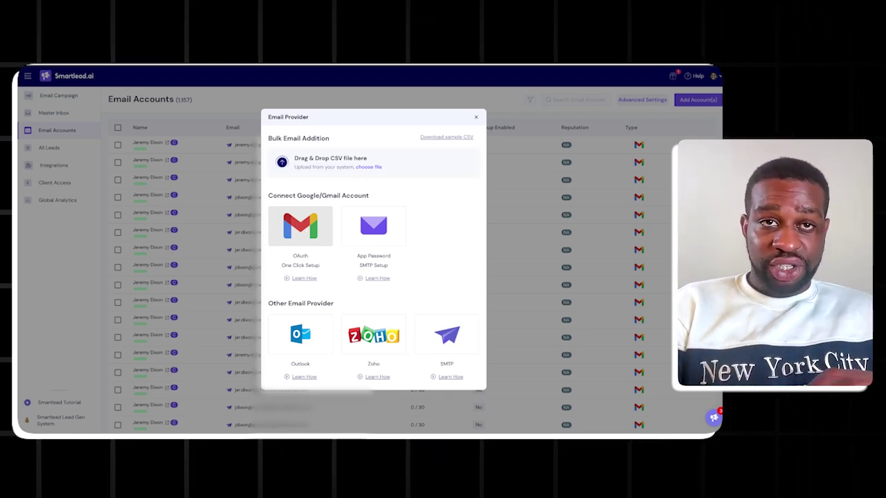
pyautogui.click(304, 228)
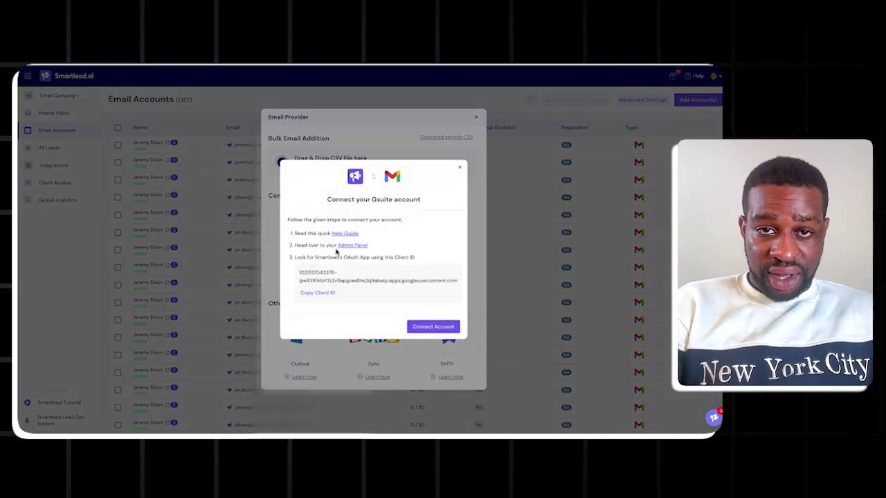
# Copy Smartlead's OAuth client ID and open the app access control list in the Google Admin console
pyautogui.click(317, 295)
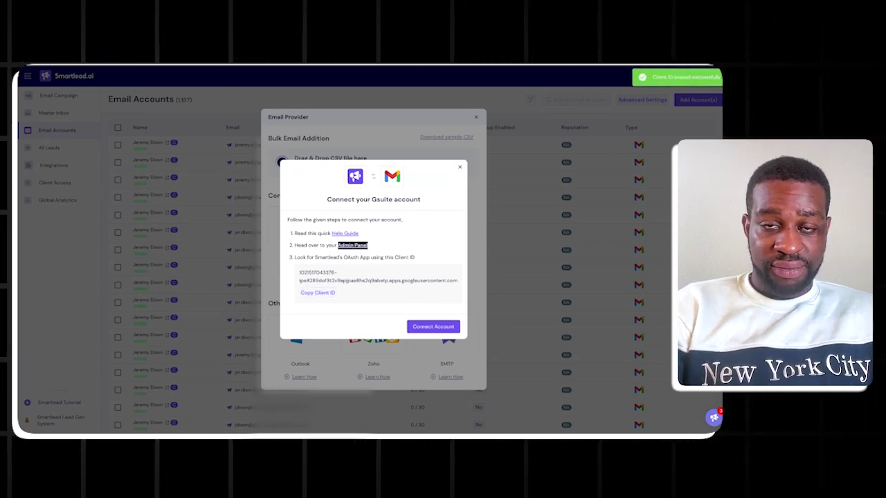
pyautogui.click(353, 247)
pyautogui.click(597, 303)
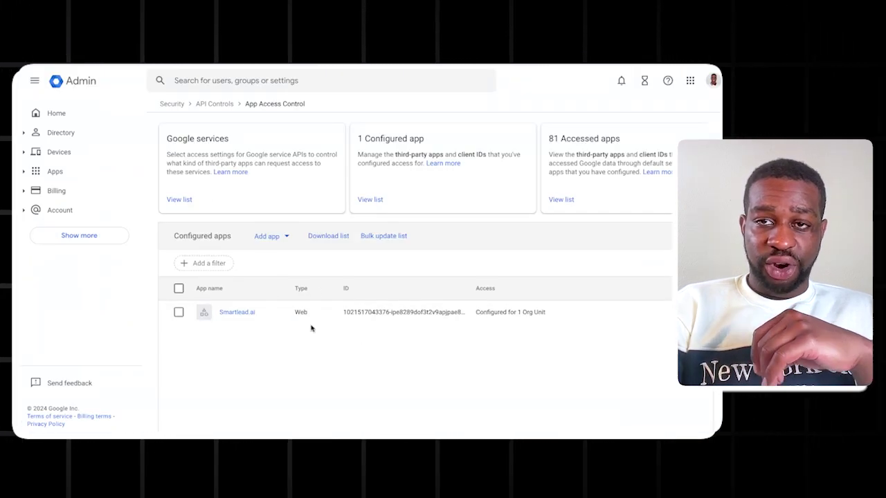
# Add an app by OAuth client ID, search with the client ID copied from Smartlead, and select Smartlead.ai
pyautogui.click(270, 237)
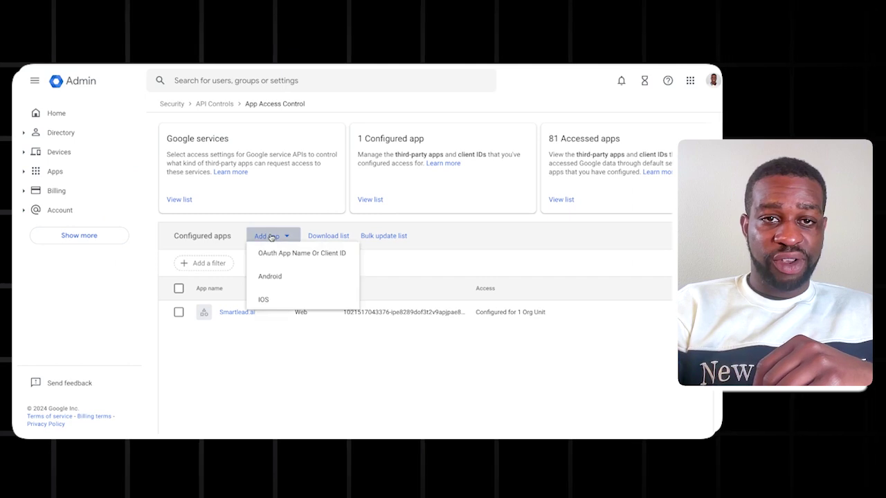
pyautogui.click(303, 261)
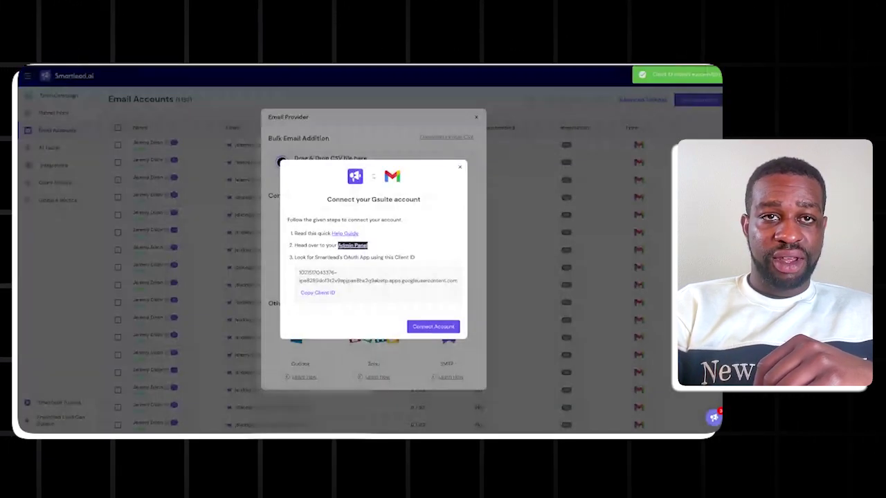
pyautogui.click(317, 293)
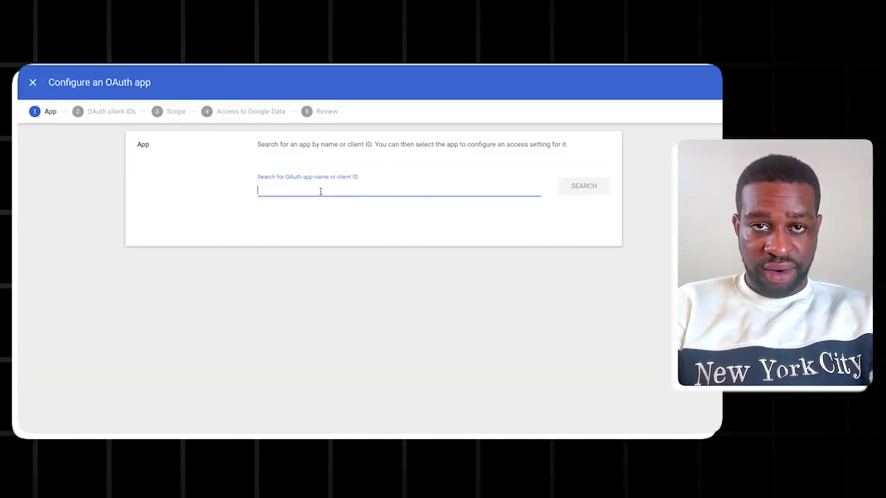
pyautogui.hotkey('ctrl', 'v')
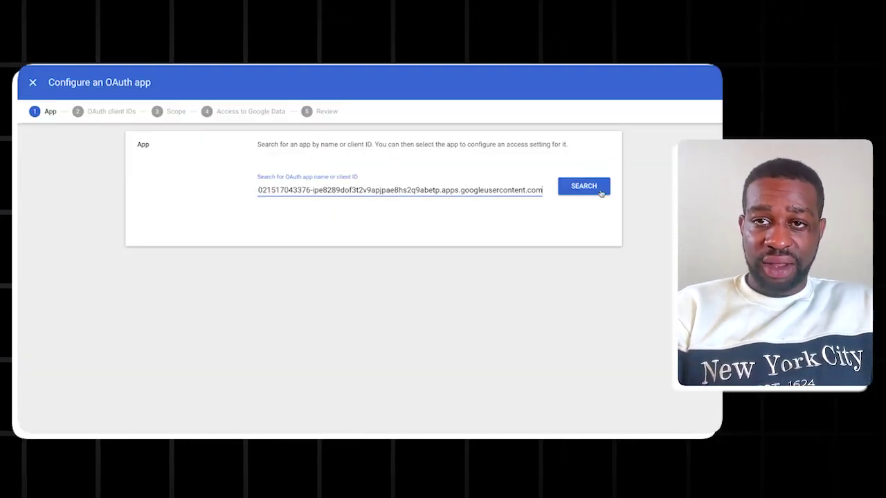
pyautogui.press('Return')
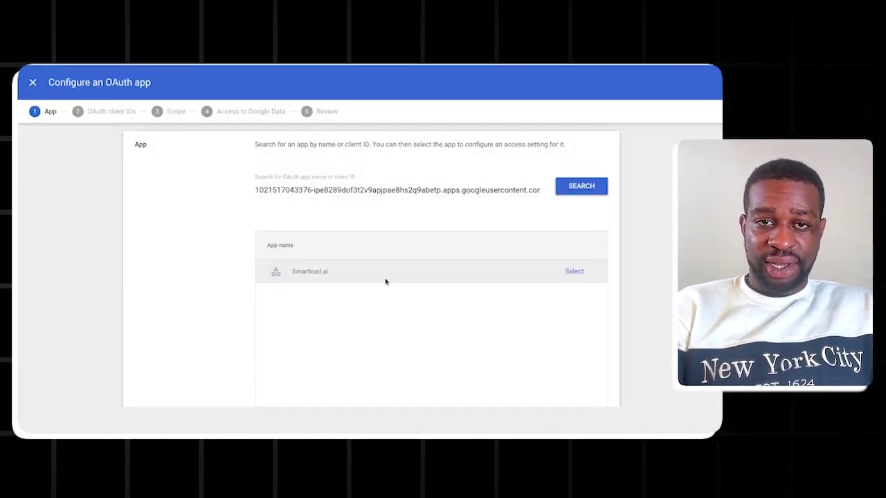
pyautogui.click(574, 272)
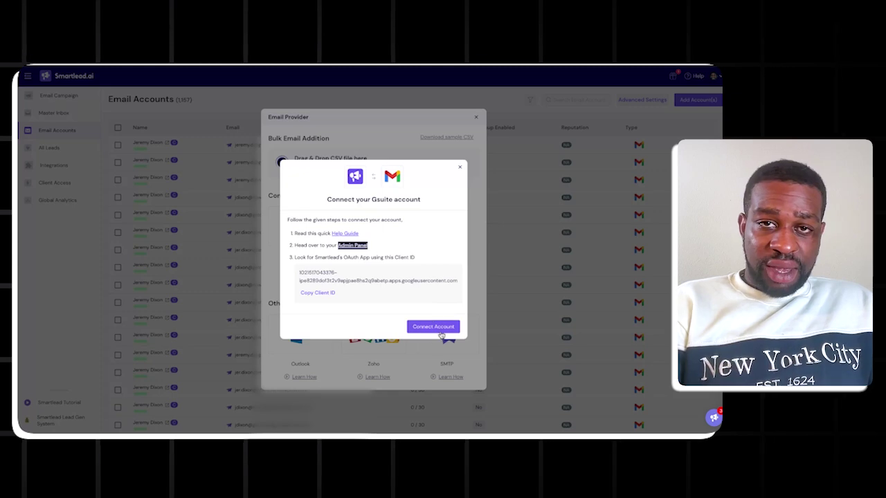
# Dismiss the Google account connection dialogs in Smartlead and look through the list of connected email accounts
pyautogui.click(460, 168)
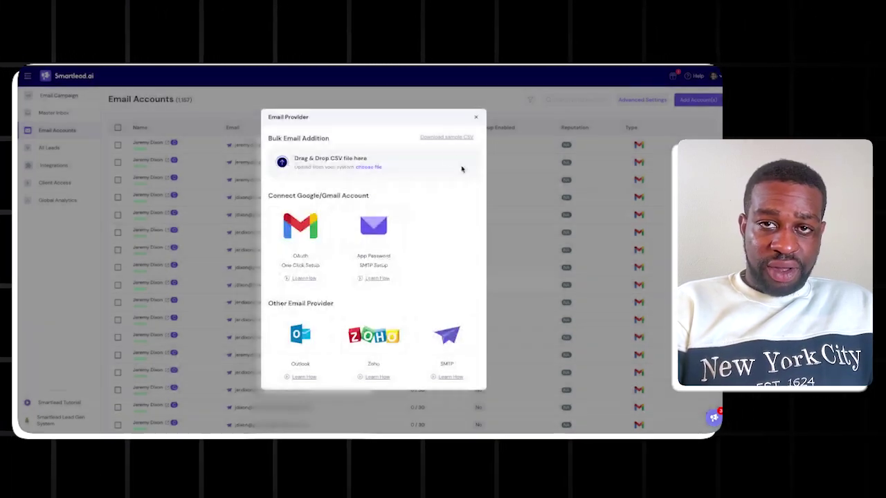
pyautogui.click(477, 119)
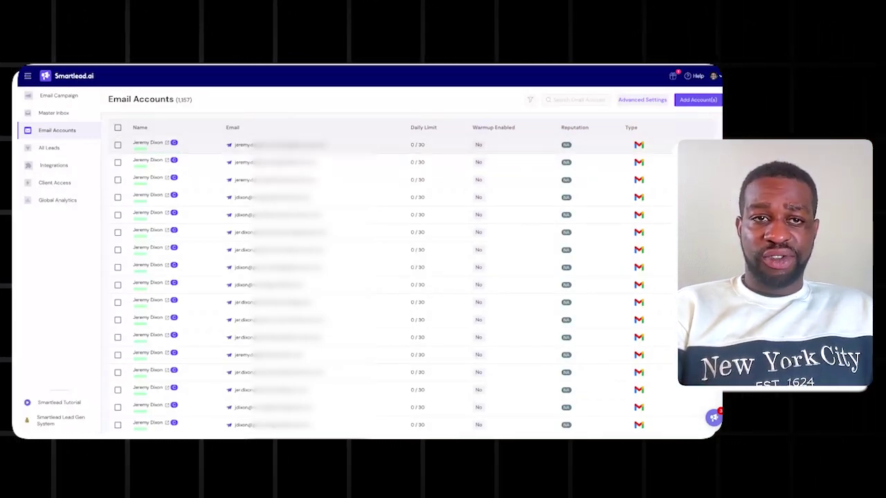
pyautogui.click(466, 145)
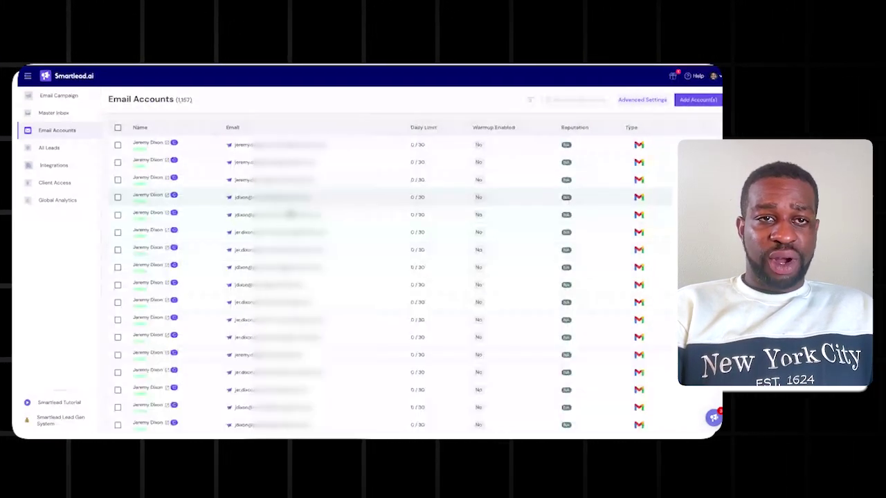
pyautogui.scroll(-1, 290, 218)
pyautogui.scroll(-3, 291, 218)
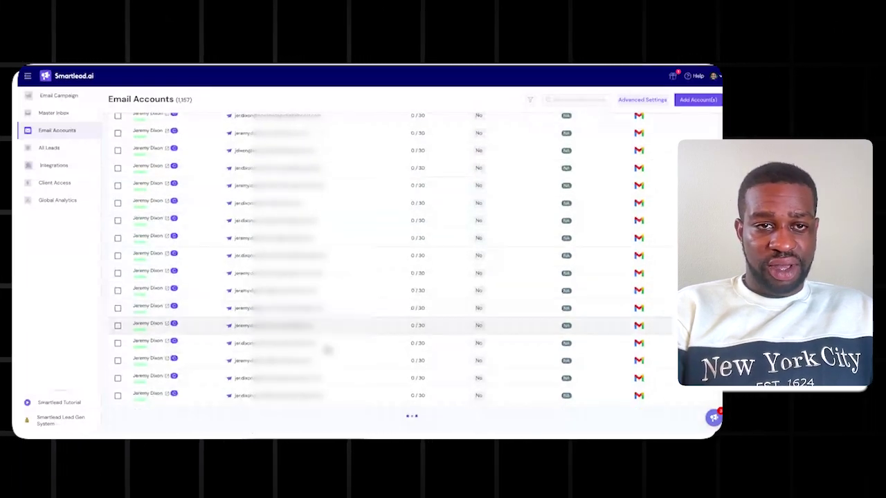
pyautogui.scroll(-2, 331, 383)
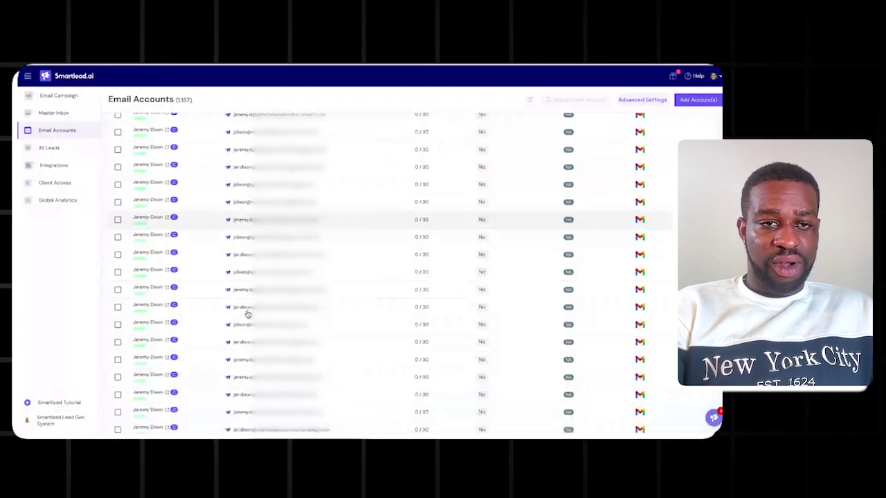
pyautogui.scroll(-1, 247, 314)
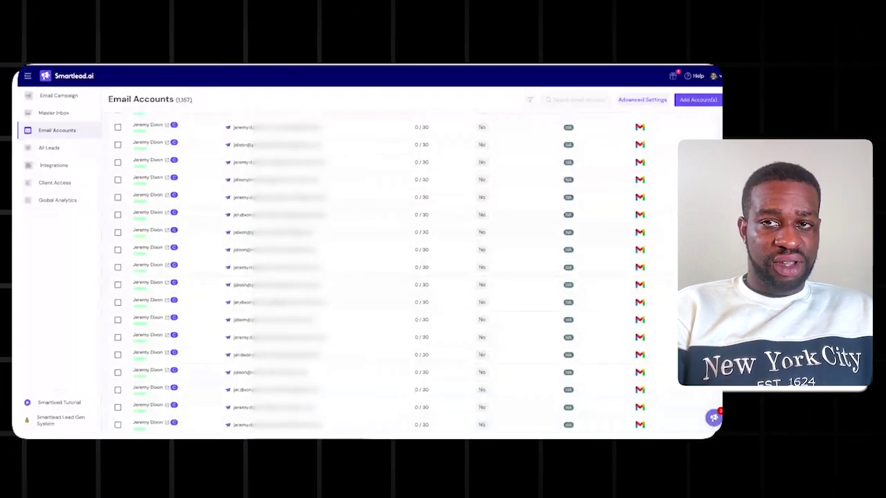
pyautogui.scroll(1, 247, 304)
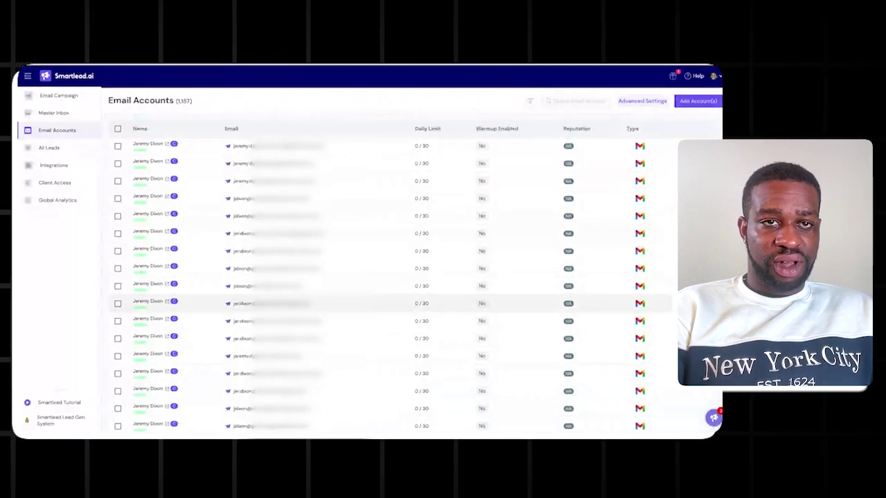
# Select all loaded email accounts and open the bulk update settings for them
pyautogui.click(118, 127)
pyautogui.scroll(-3, 346, 204)
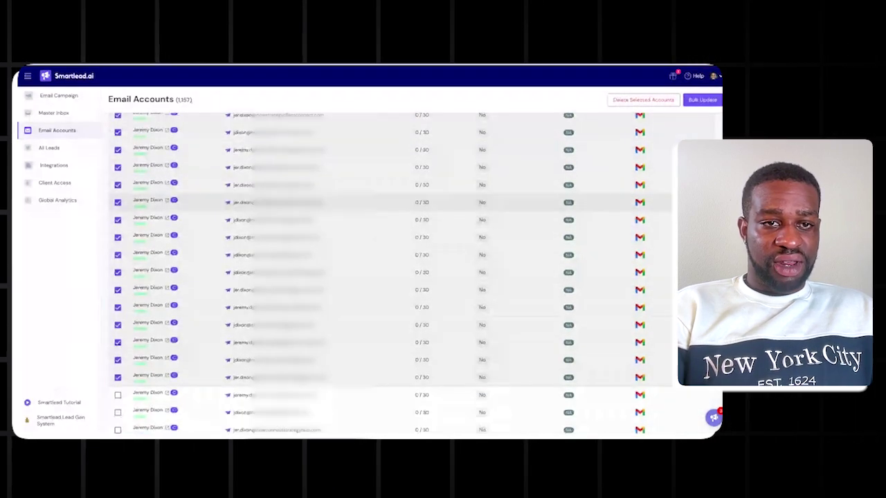
pyautogui.scroll(-3, 510, 211)
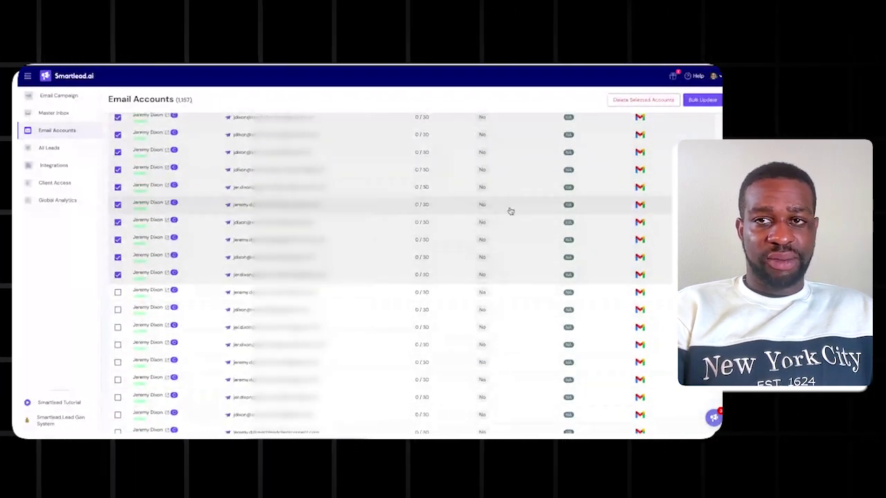
pyautogui.scroll(5, 510, 211)
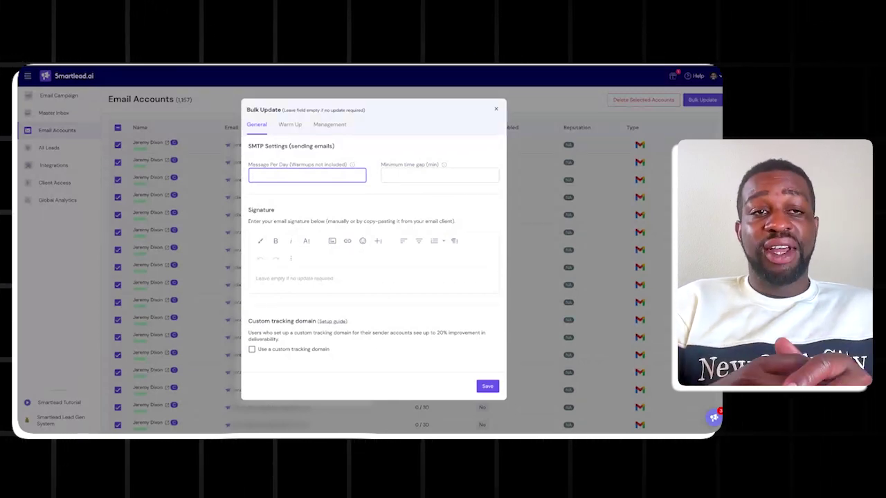
# Set the selected accounts to 30 messages per day with a minimum time gap of 14 minutes
pyautogui.write('30')
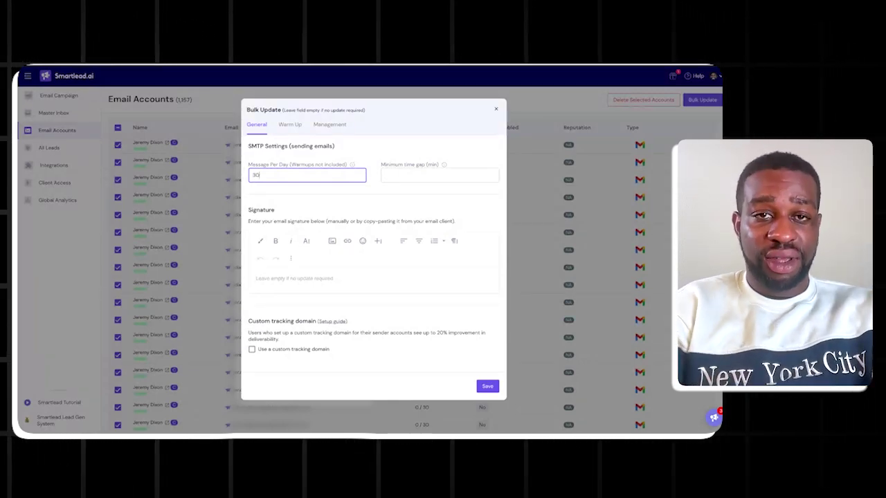
pyautogui.click(405, 177)
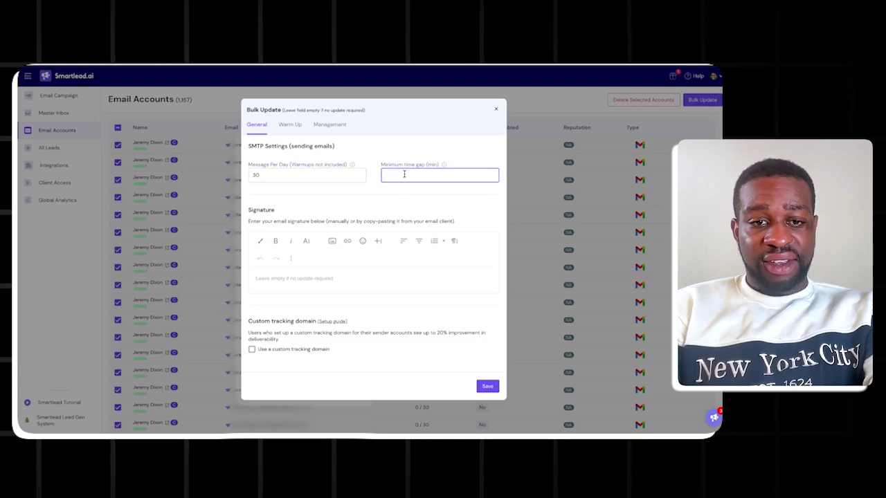
pyautogui.write('14')
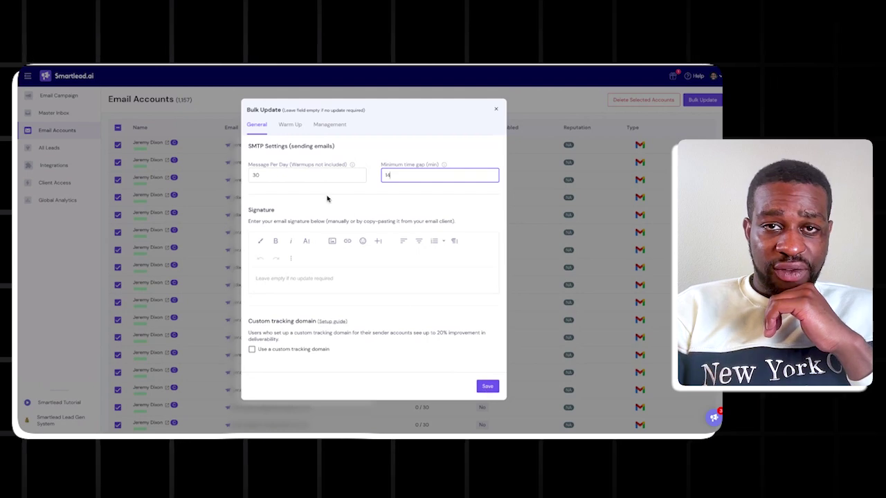
# Set the warmup status to Active with 30 warm up emails per day, randomised between 25 and 30
pyautogui.click(290, 124)
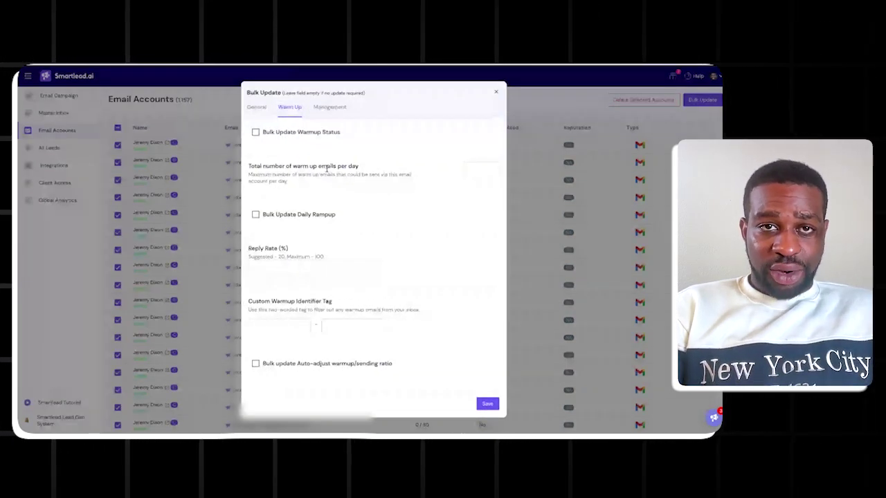
pyautogui.click(255, 133)
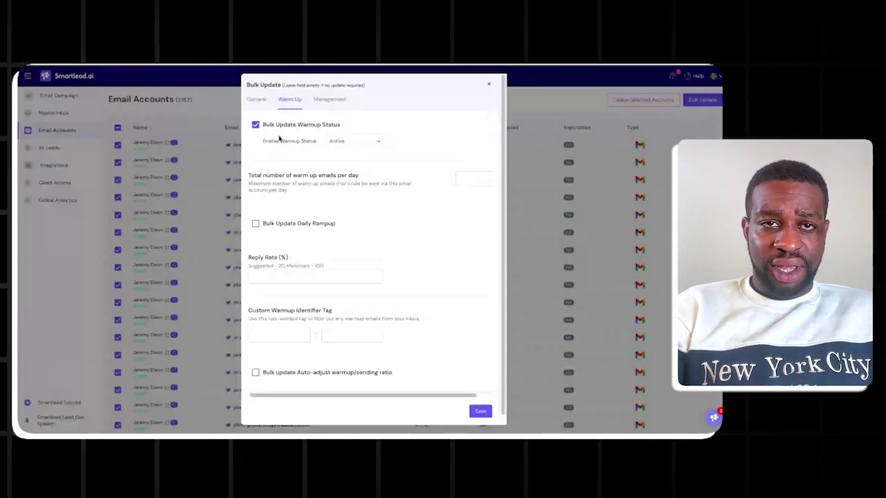
pyautogui.click(463, 180)
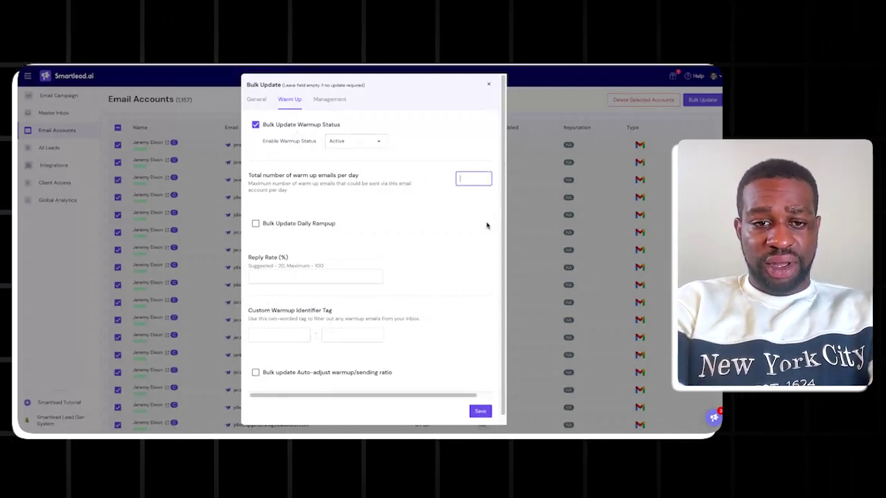
pyautogui.write('10')
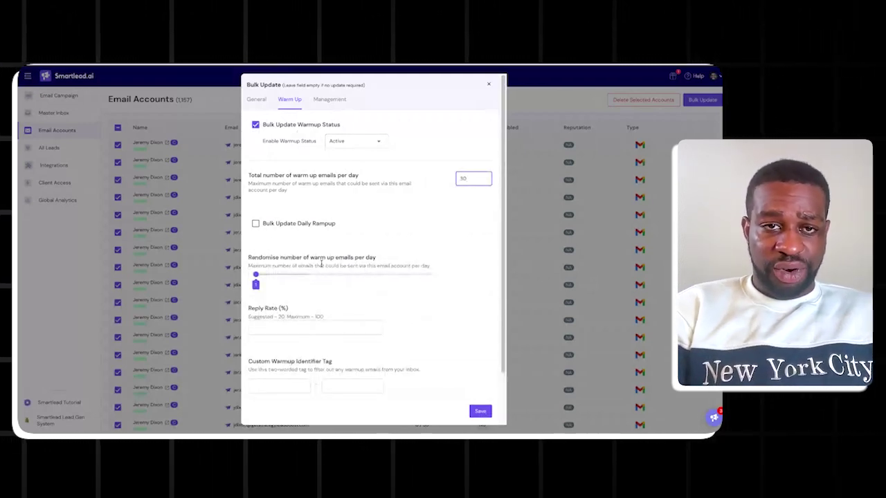
pyautogui.click(255, 276)
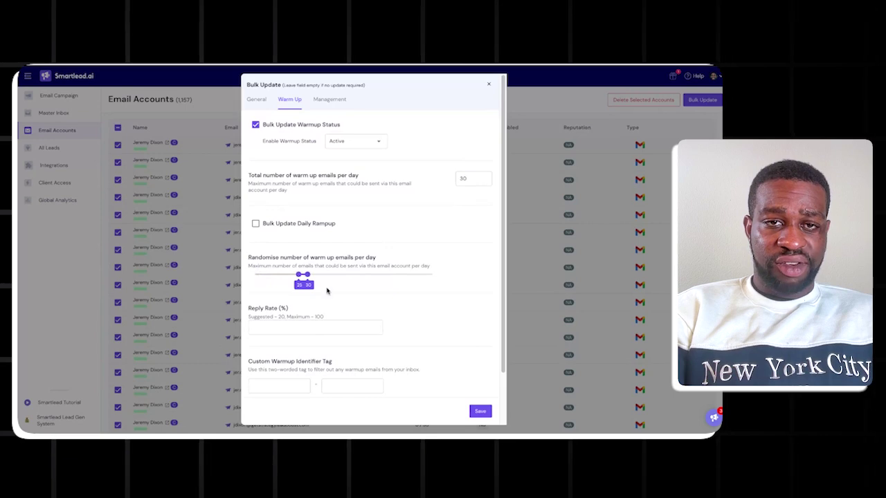
# Include the daily rampup in the bulk update as Disable, and set the warmup reply rate to 35%
pyautogui.click(256, 223)
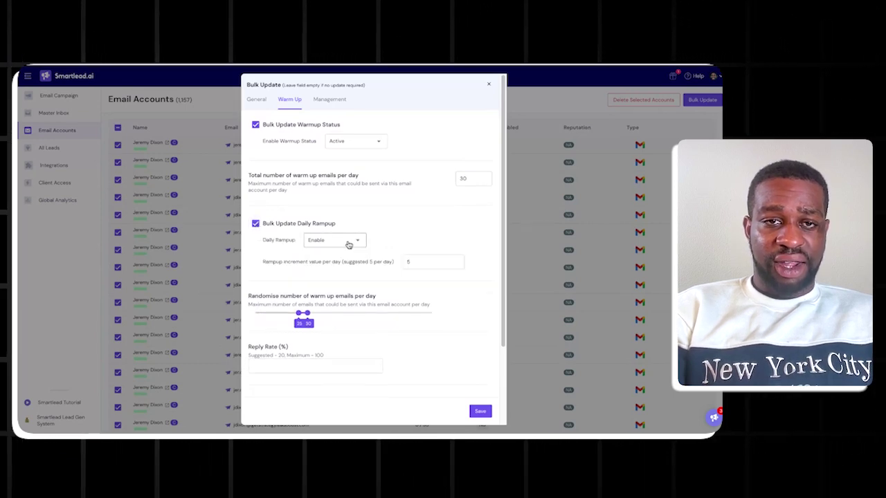
pyautogui.click(346, 240)
pyautogui.click(341, 265)
pyautogui.scroll(-3, 341, 264)
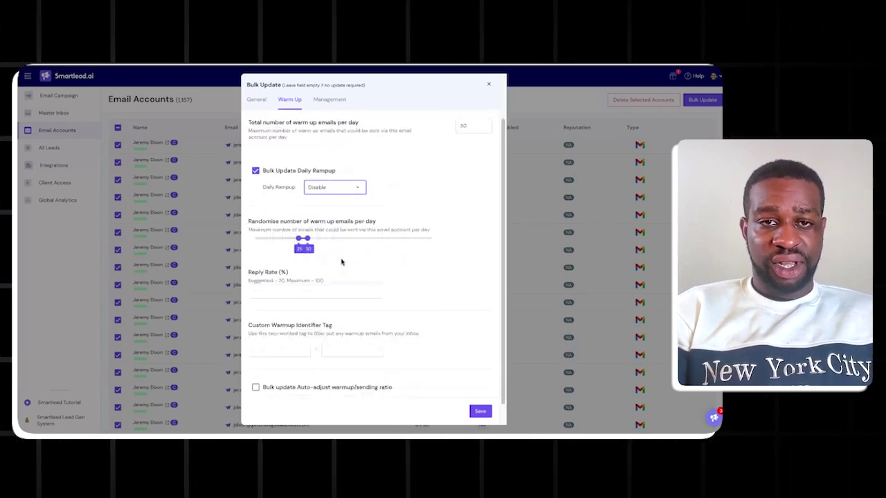
pyautogui.click(296, 269)
pyautogui.write('30')
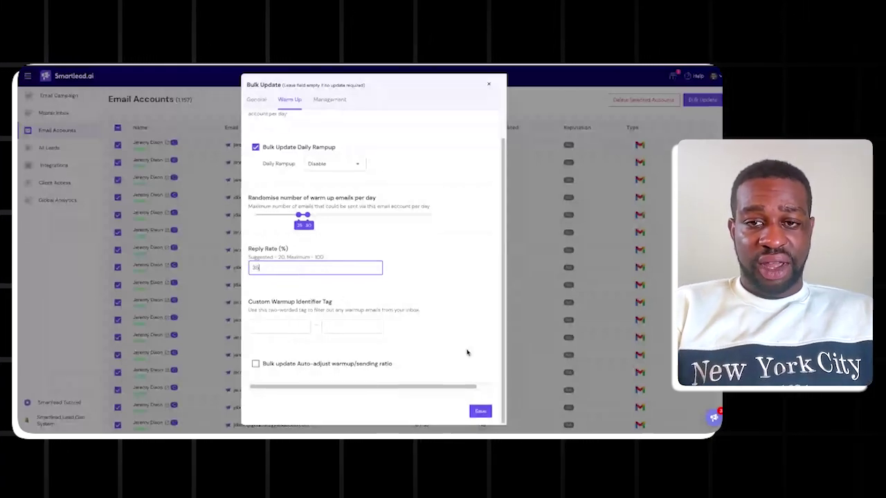
# Save the bulk update of the selected email accounts
pyautogui.click(480, 413)
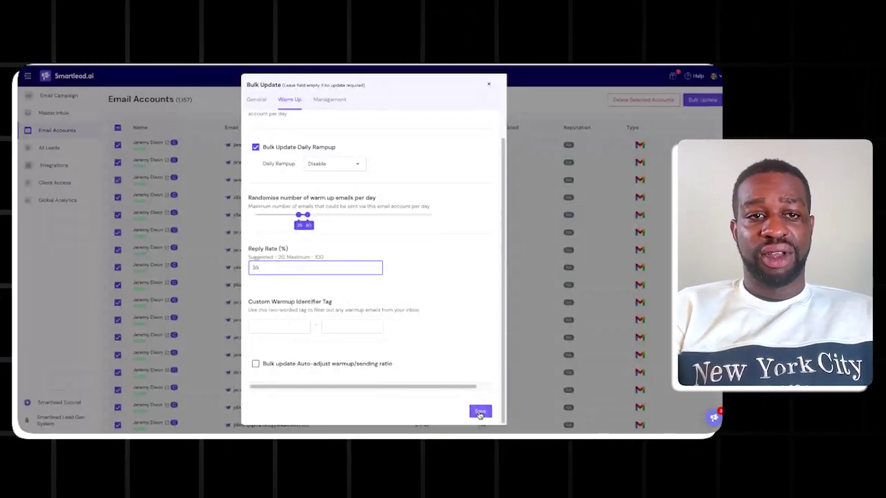
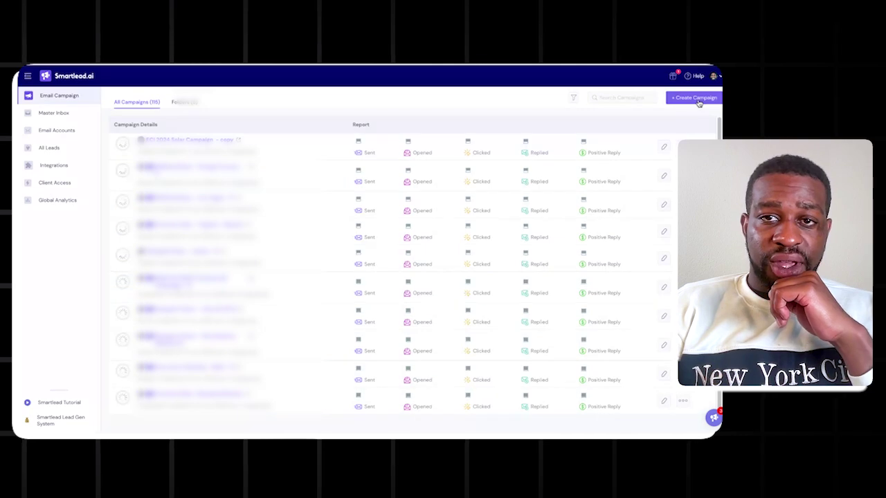
# Create a new campaign and save its lead import settings with all three general preferences switched off
pyautogui.click(694, 97)
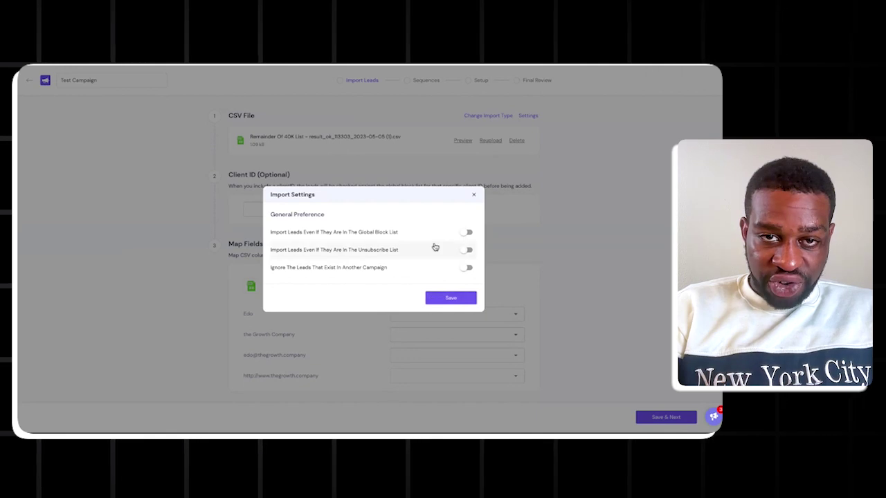
pyautogui.click(459, 300)
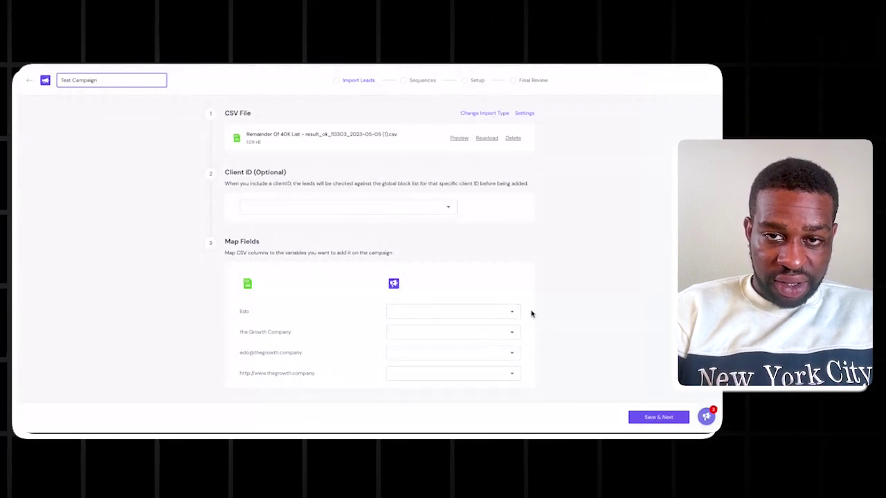
# Map the lead CSV's name, company and email columns to First Name, Company Name and Email, and proceed without email verification
pyautogui.click(498, 312)
pyautogui.click(450, 142)
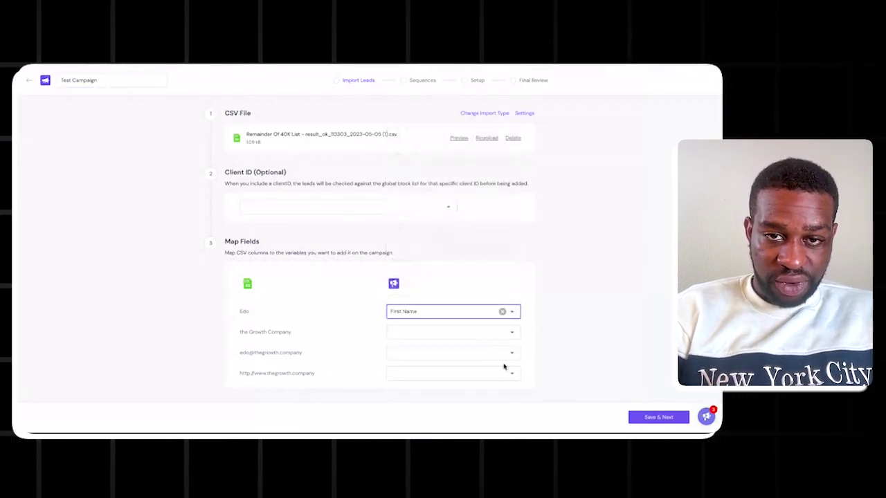
pyautogui.click(489, 332)
pyautogui.click(441, 227)
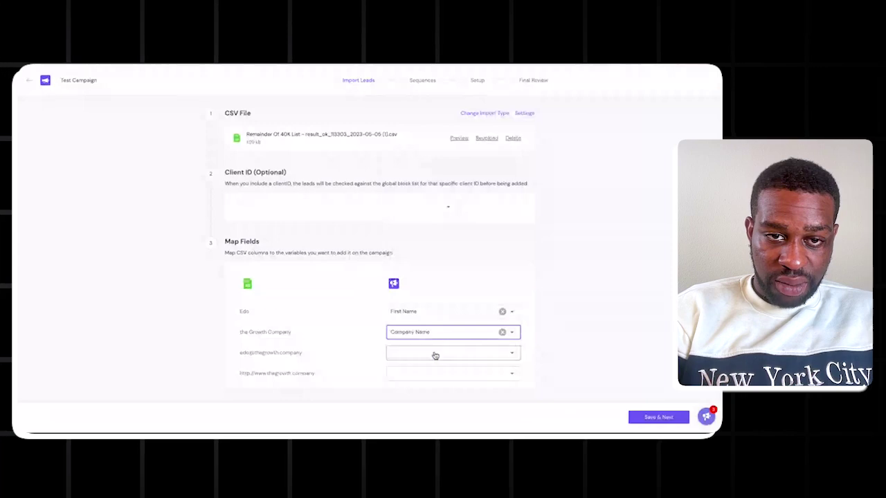
pyautogui.click(433, 354)
pyautogui.click(415, 213)
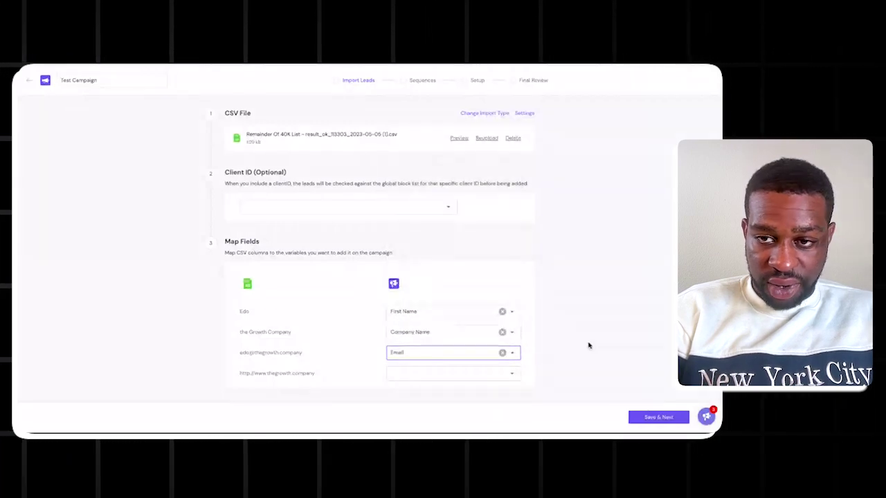
pyautogui.click(658, 418)
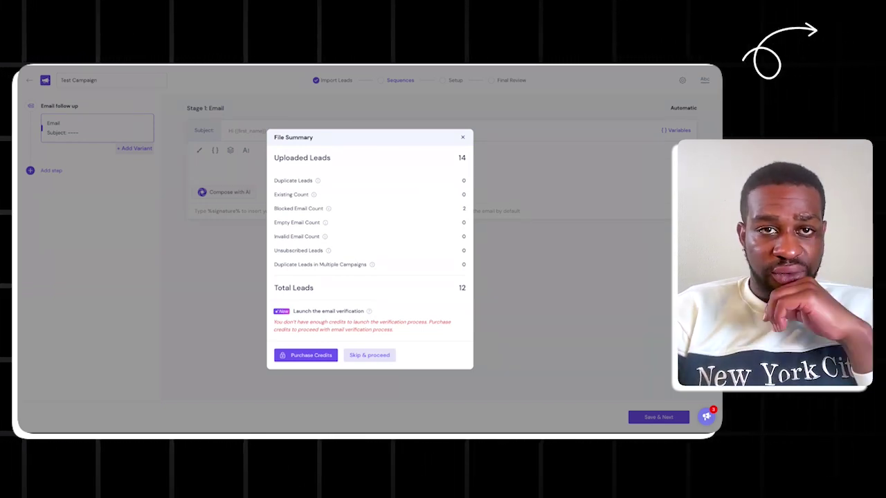
pyautogui.click(377, 355)
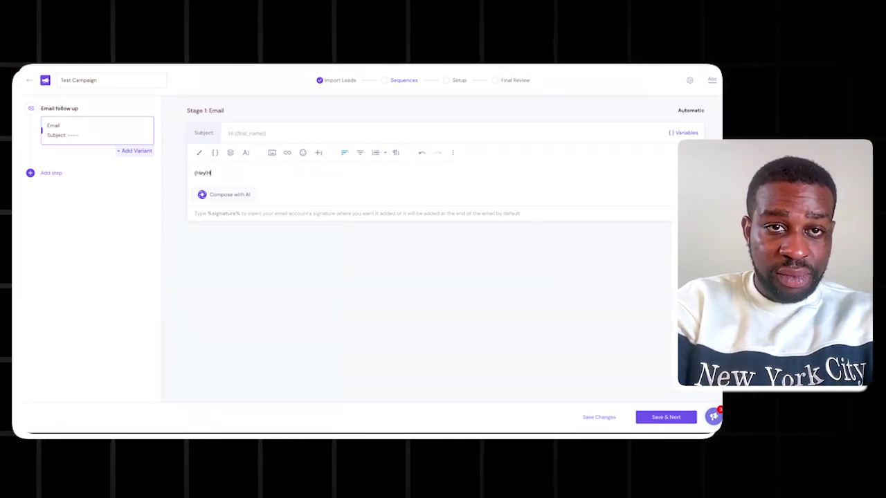
# Write the greeting {Hey|Hello|Hi {{first_name}} in the stage 1 email's body, inserting the First Name variable, and enter it as the subject
pyautogui.write('llo')
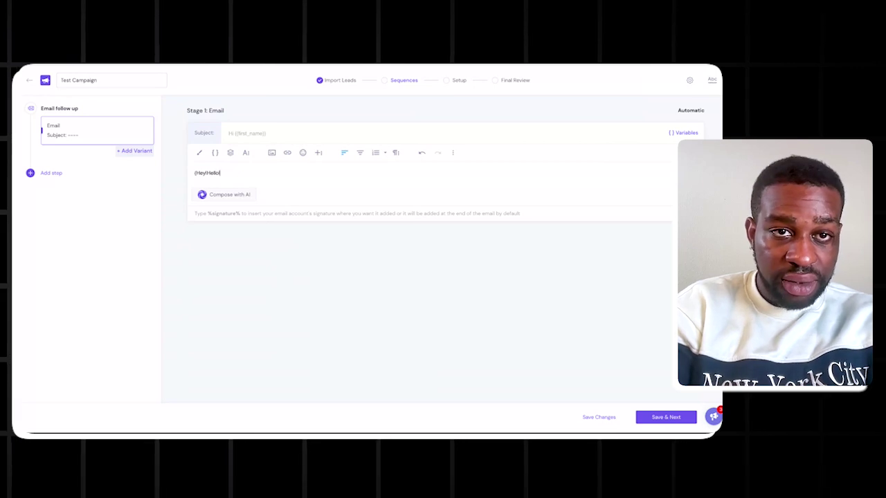
pyautogui.write('|')
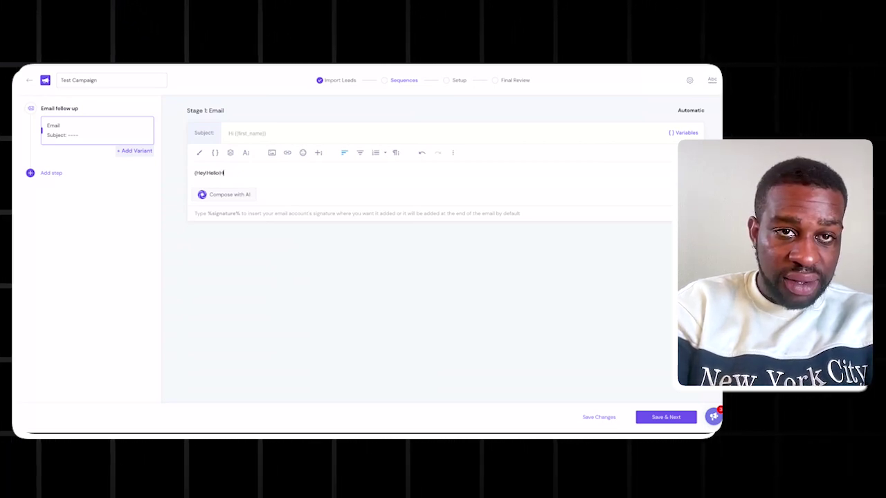
pyautogui.write('Hi {{')
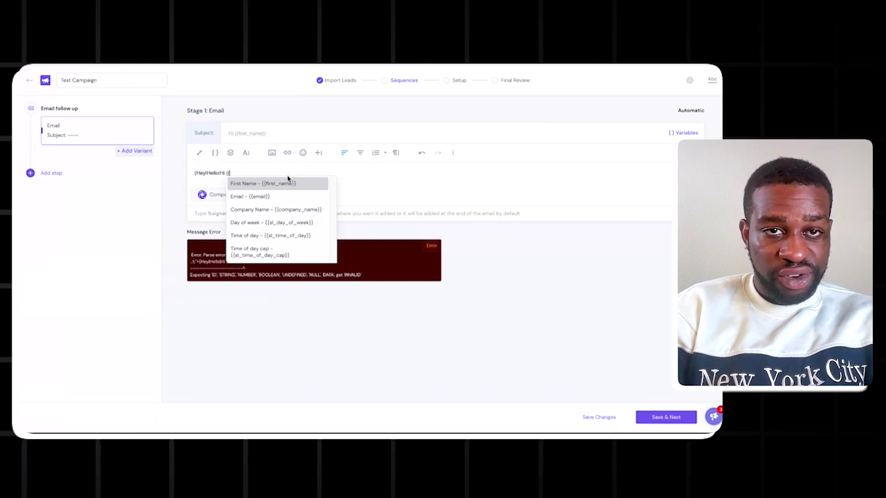
pyautogui.click(274, 183)
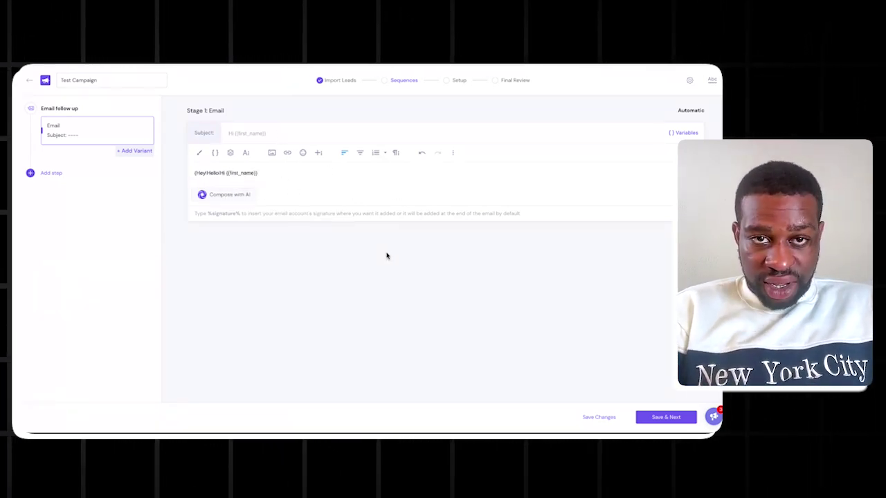
pyautogui.click(270, 134)
pyautogui.write('{Hey|Hello|Hi {{first_name}}')
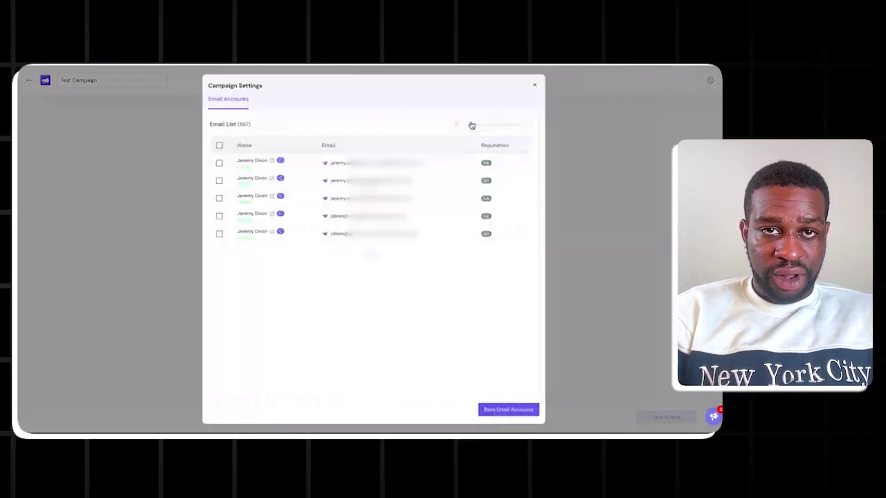
# Assign the first three email accounts in the list as the campaign's senders and save them
pyautogui.click(219, 162)
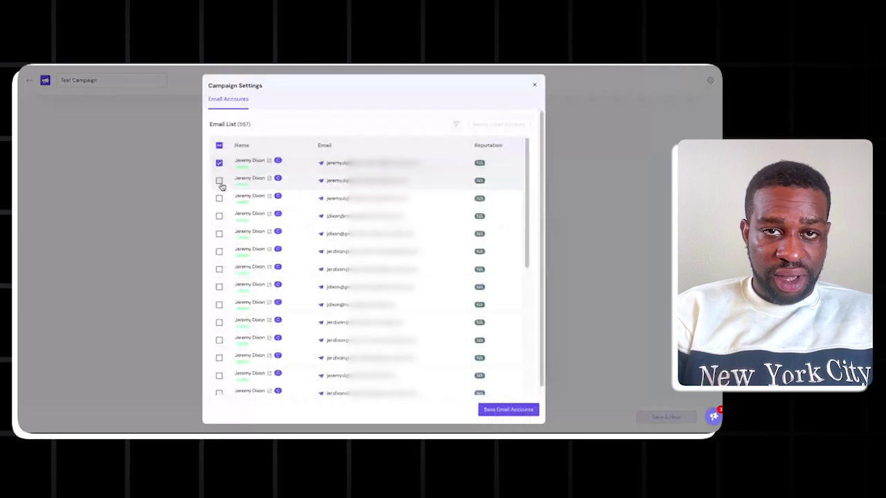
pyautogui.click(219, 181)
pyautogui.click(219, 197)
pyautogui.click(509, 411)
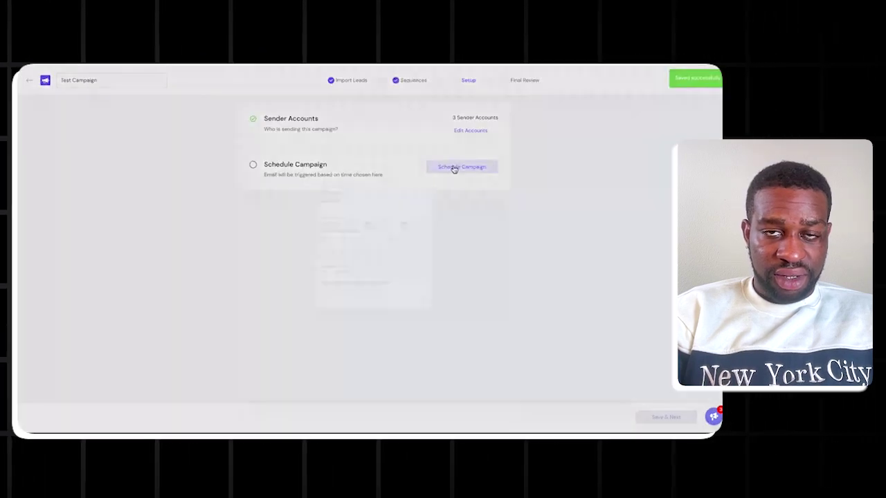
# Set the campaign schedule's time zone to Pacific/Midway (UTC-11:00) and check the start date calendar
pyautogui.click(454, 168)
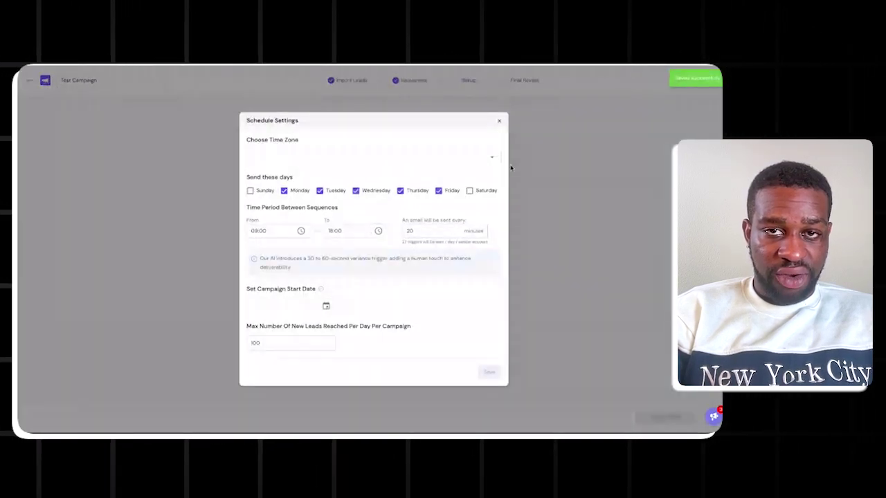
pyautogui.click(492, 158)
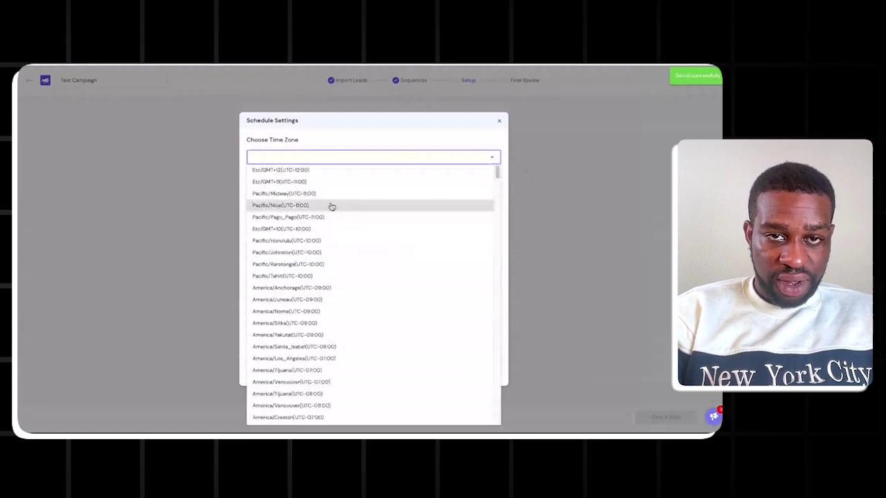
pyautogui.click(325, 194)
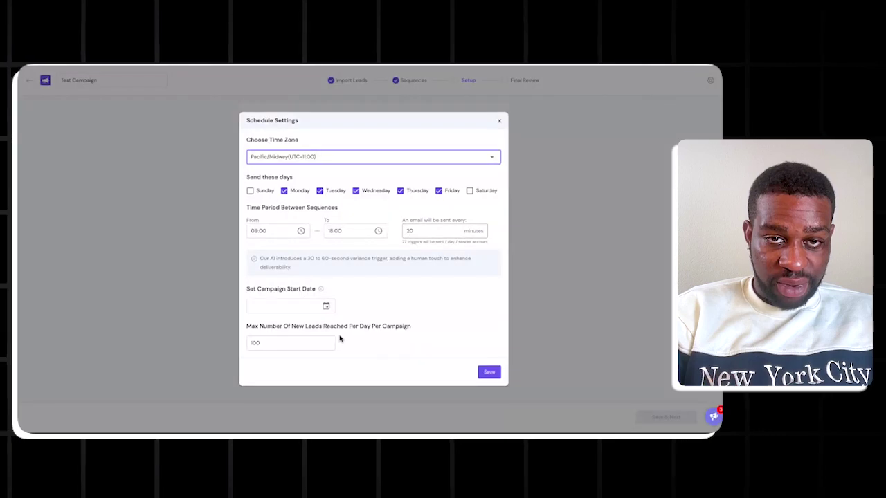
pyautogui.click(315, 307)
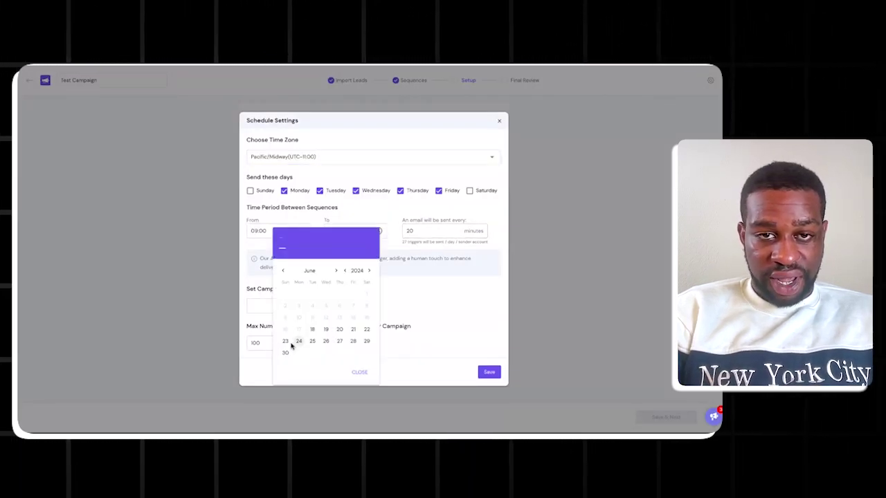
pyautogui.click(413, 319)
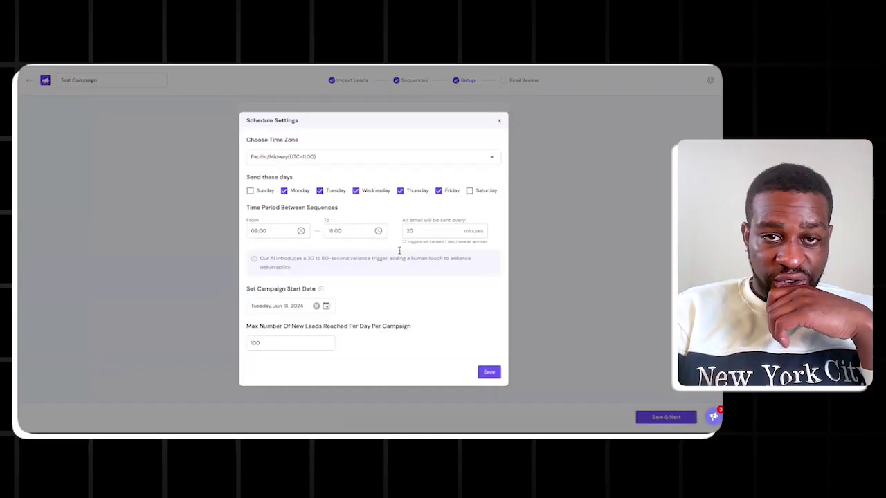
# Set the campaign start date to Wednesday, Jun 19, 2024, save the schedule and continue to the final review
pyautogui.click(312, 307)
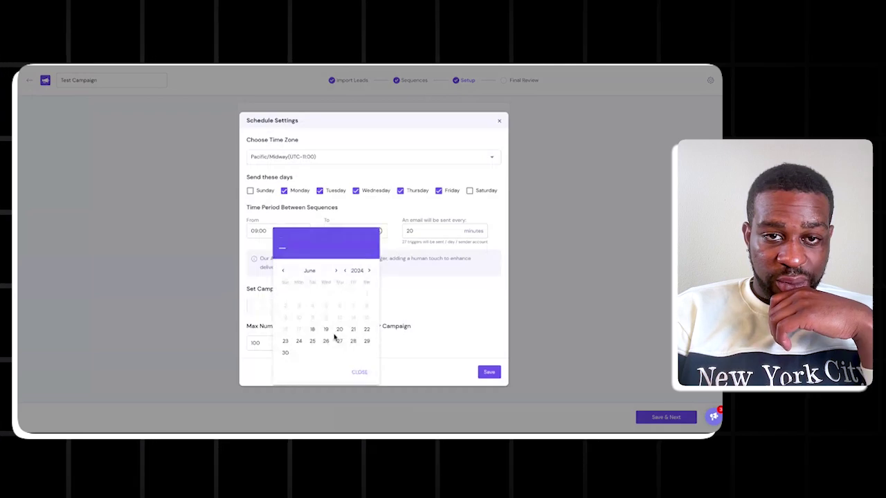
pyautogui.click(326, 331)
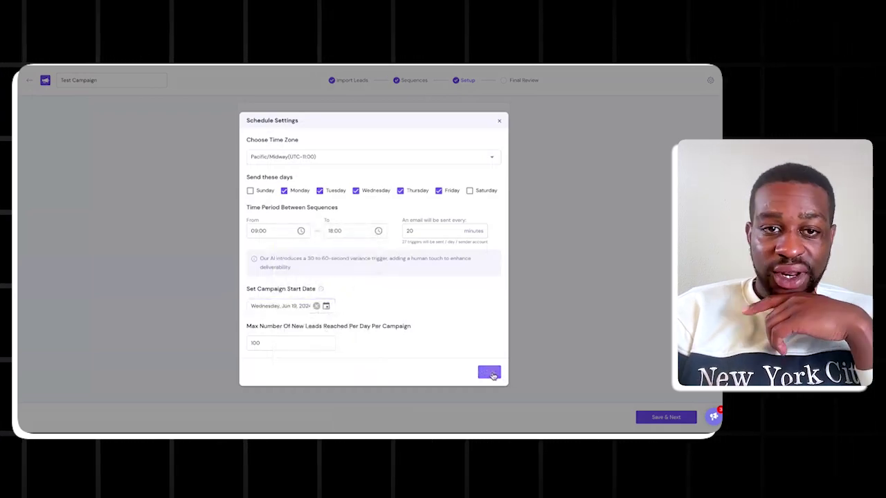
pyautogui.click(490, 373)
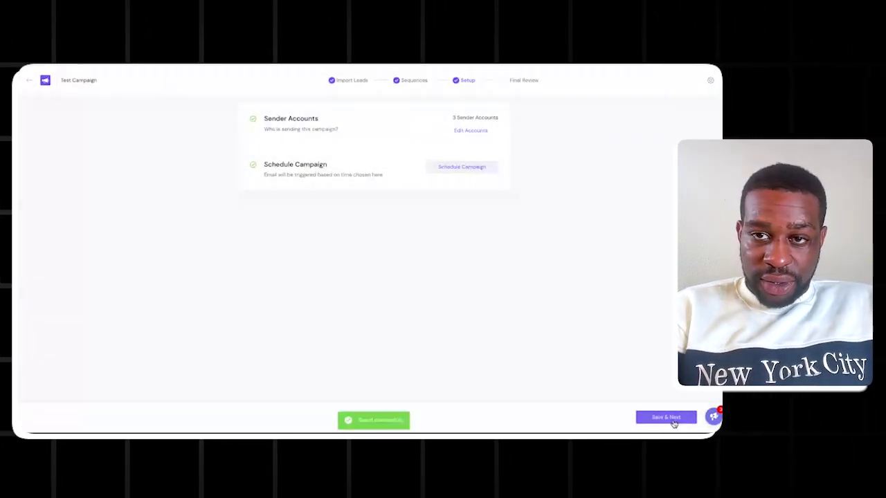
pyautogui.click(671, 419)
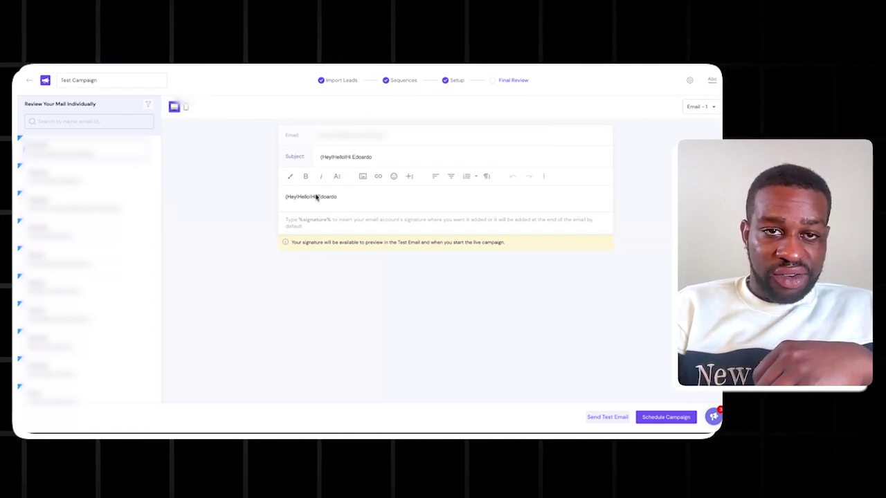
# Correct the spintax in the stage 1 email's body and subject to {Hey|Hello|Hi} {{first_name}}, checking it in the final review
pyautogui.click(397, 81)
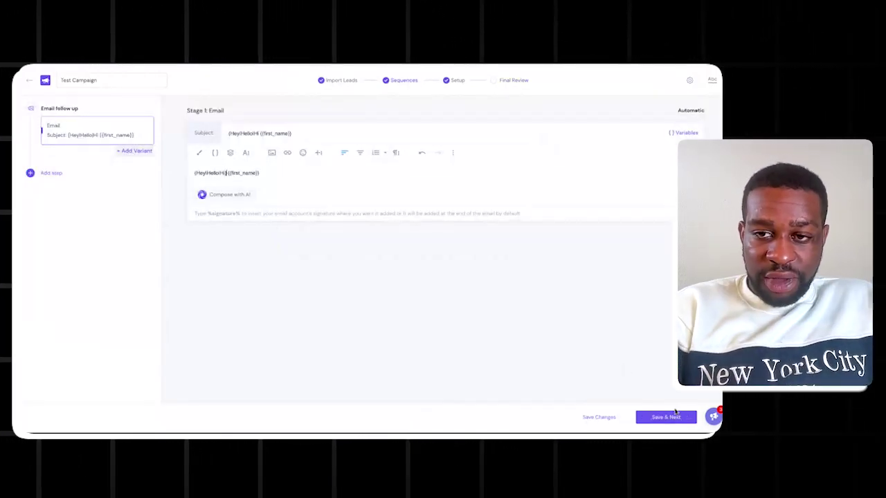
pyautogui.click(665, 418)
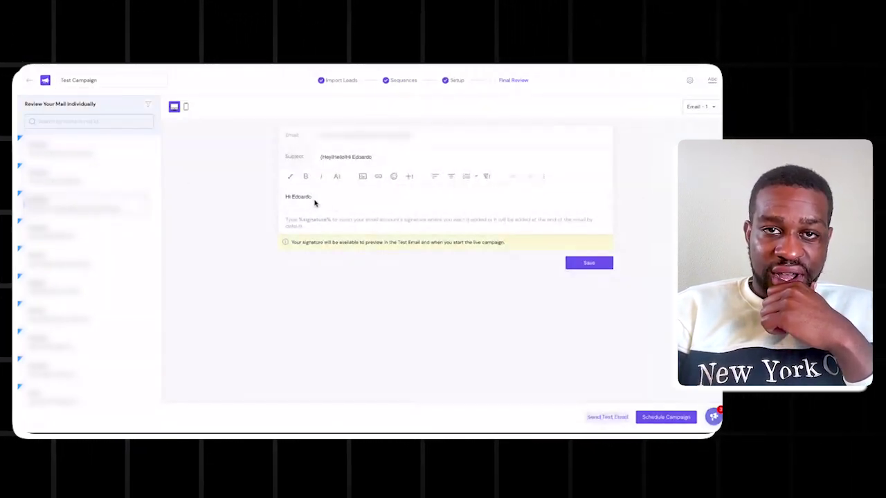
pyautogui.click(404, 81)
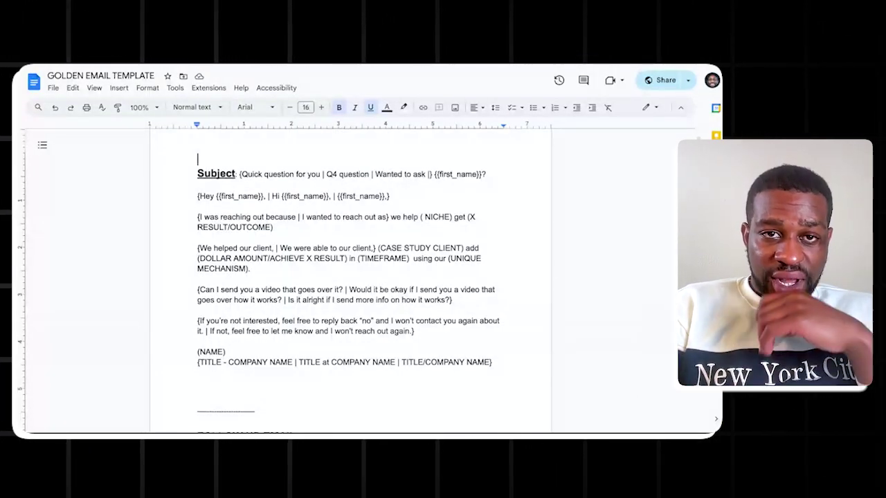
# Copy the email body from the GOLDEN EMAIL TEMPLATE document in Google Docs into the stage 1 email in Smartlead
pyautogui.scroll(-1, 155, 255)
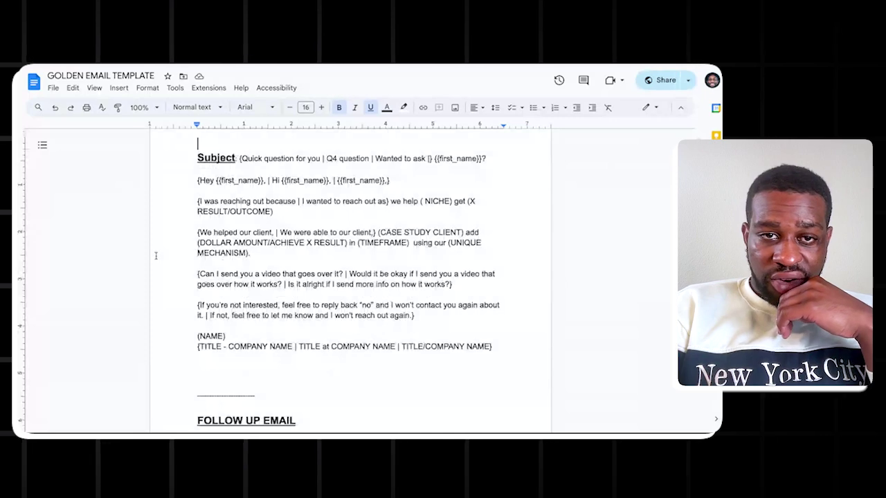
pyautogui.scroll(1, 415, 195)
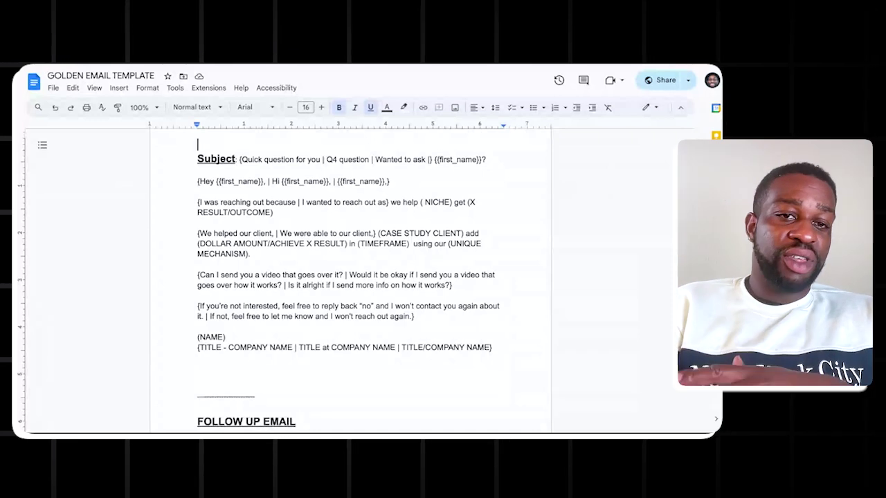
pyautogui.scroll(-1, 349, 276)
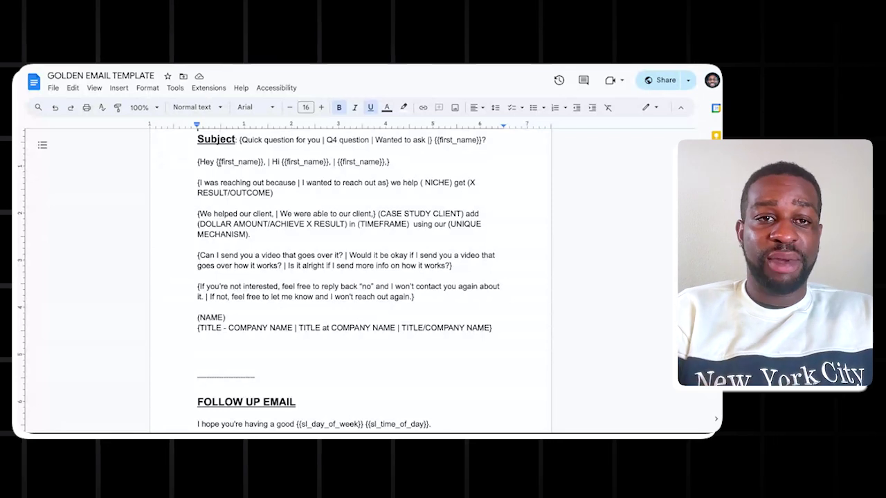
pyautogui.moveTo(197, 243); pyautogui.dragTo(197, 161)
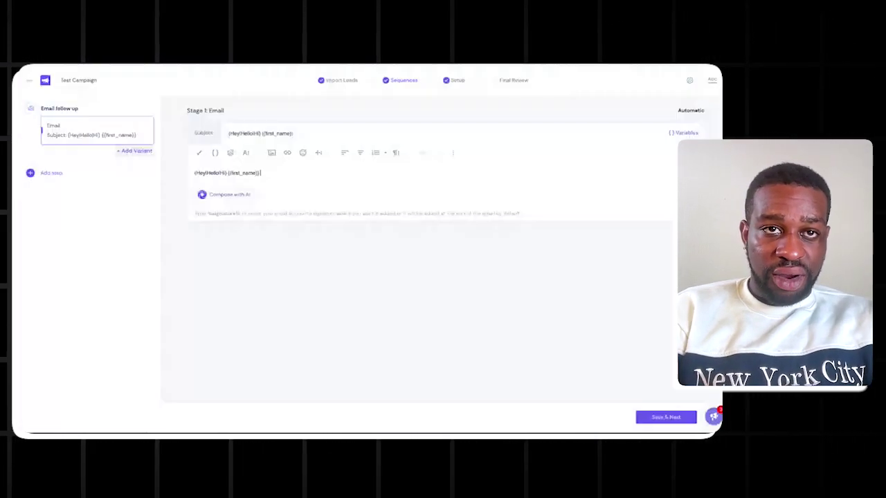
pyautogui.write('{Hey|Hello|Hi} {{first_name}}, I was reaching out because we help {NICHE} get {X RESULT/OUTCOME} We helped our client, {CASE STUDY CLIENT} add {DOLLAR AMOUNT/ACHIEVE X RESULT} in {TIMEFRAME} using our {UNIQUE MECHANISM}. Can I send you a video that goes over it? If you\'re not interested, feel free to reply back "no" and I won\'t contact you again about it. {NAME} {TITLE - COMPANY NAME}')
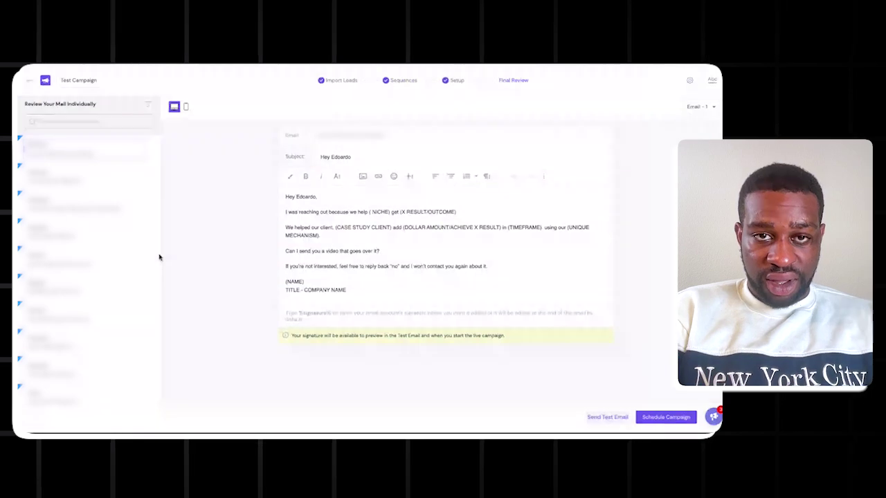
# Preview another lead's email in the final review to compare its spintax variation
pyautogui.click(88, 178)
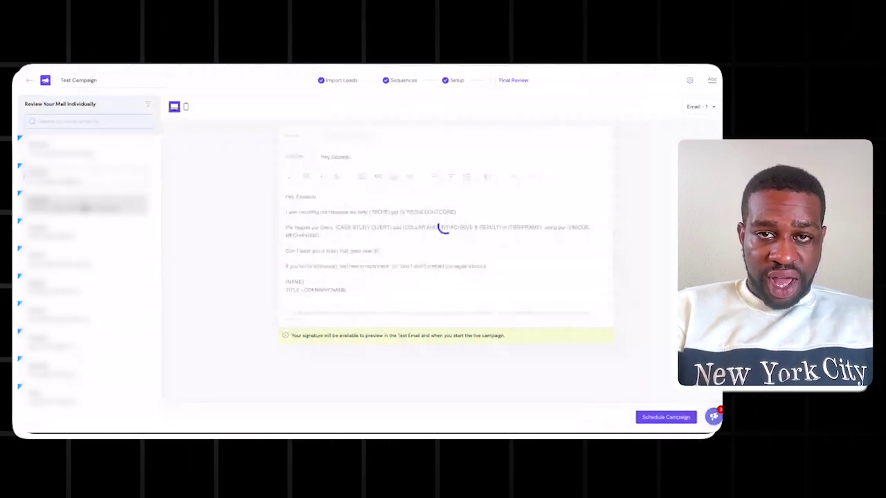
pyautogui.click(299, 278)
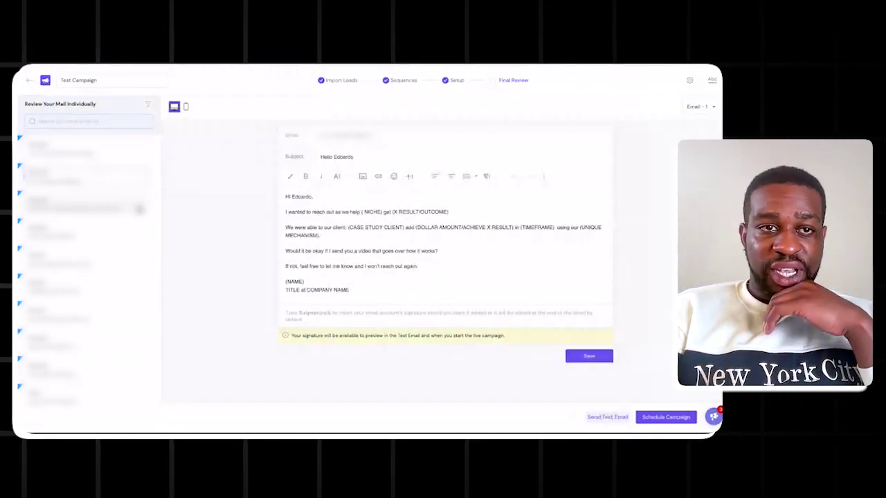
# Compare the spintax variations of the subject and body in further leads' emails in the final review
pyautogui.click(83, 232)
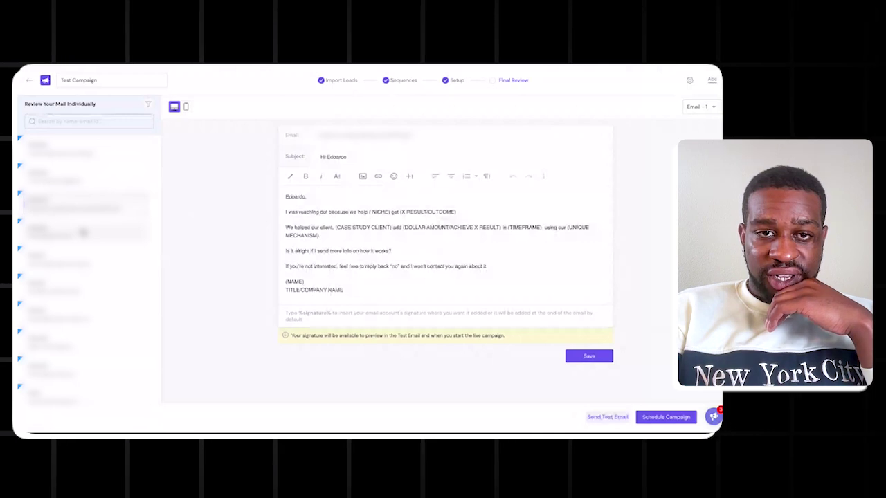
pyautogui.click(83, 232)
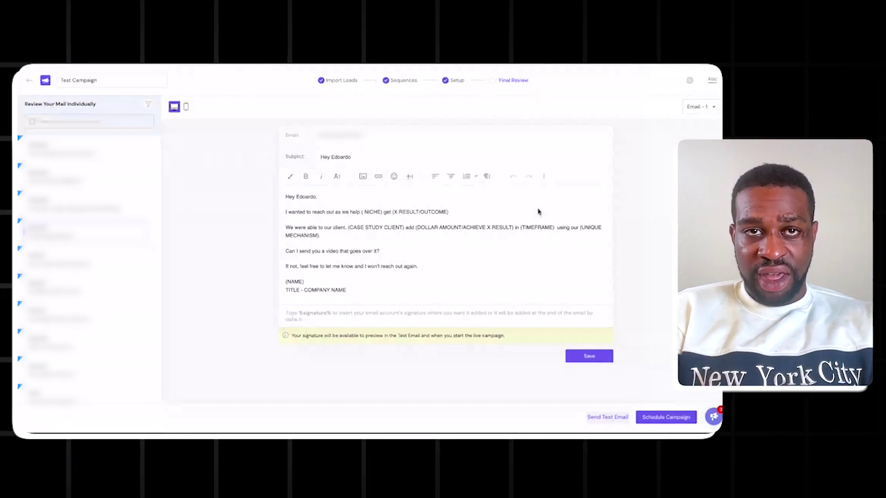
# In the campaign's general settings, turn off tracking of both email opens and link clicks
pyautogui.click(689, 82)
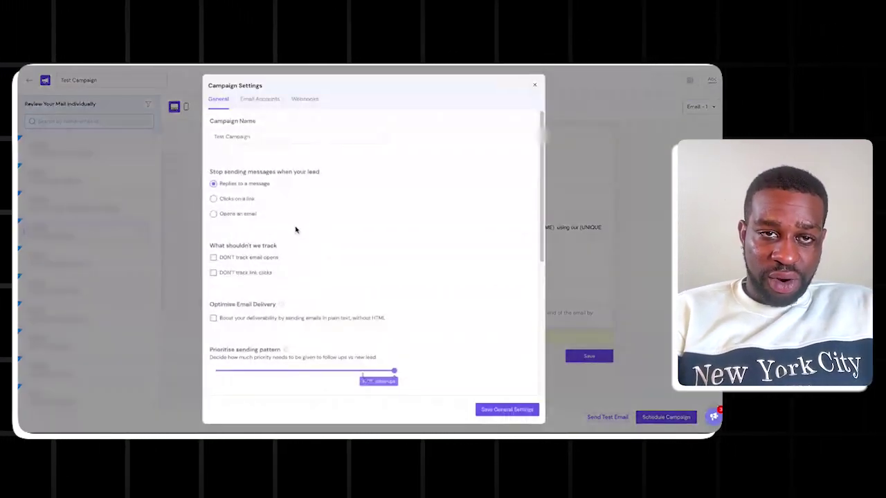
pyautogui.scroll(-1, 294, 206)
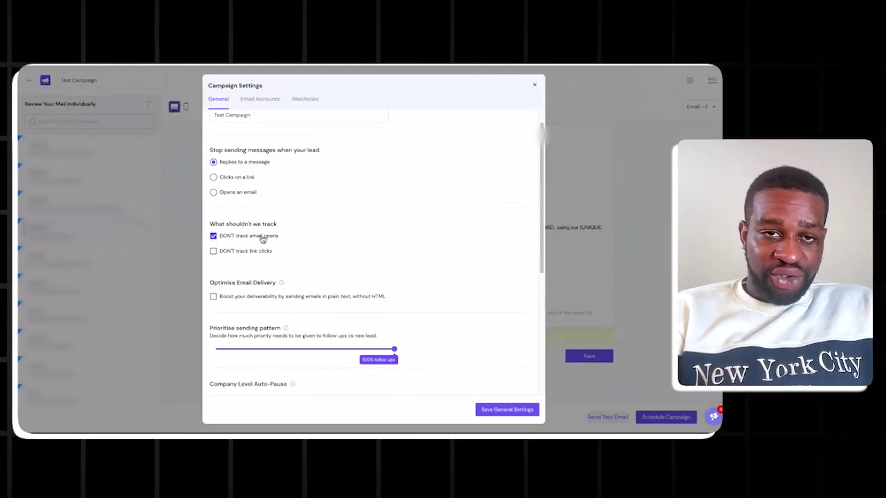
pyautogui.scroll(-1, 259, 285)
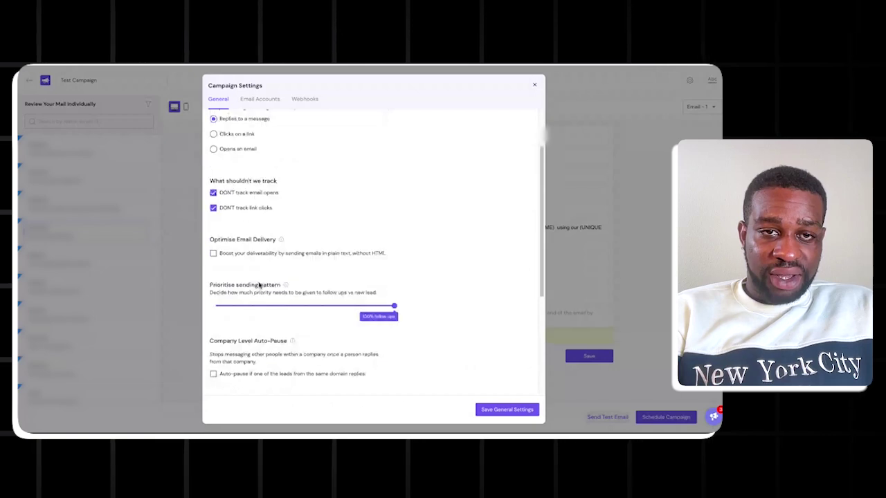
# Enable plain-text sending without HTML and set the sending priority to 20% follow ups, 80% new leads
pyautogui.click(213, 252)
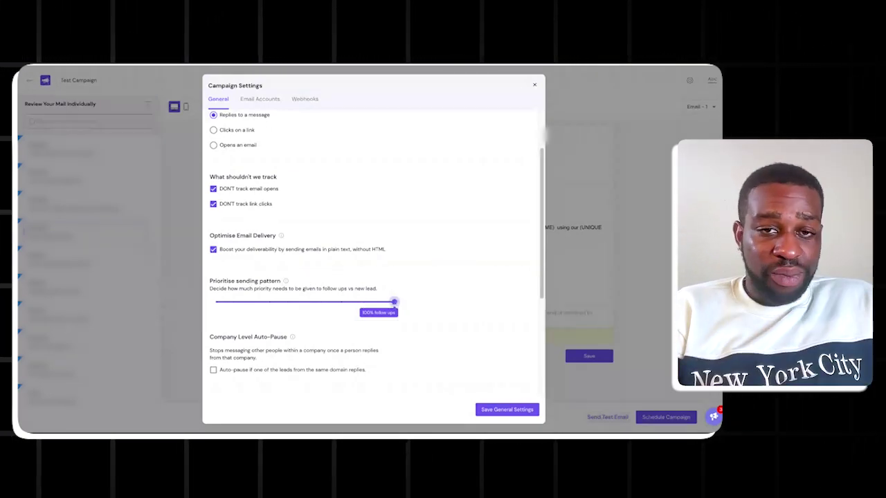
pyautogui.moveTo(394, 302); pyautogui.dragTo(318, 302)
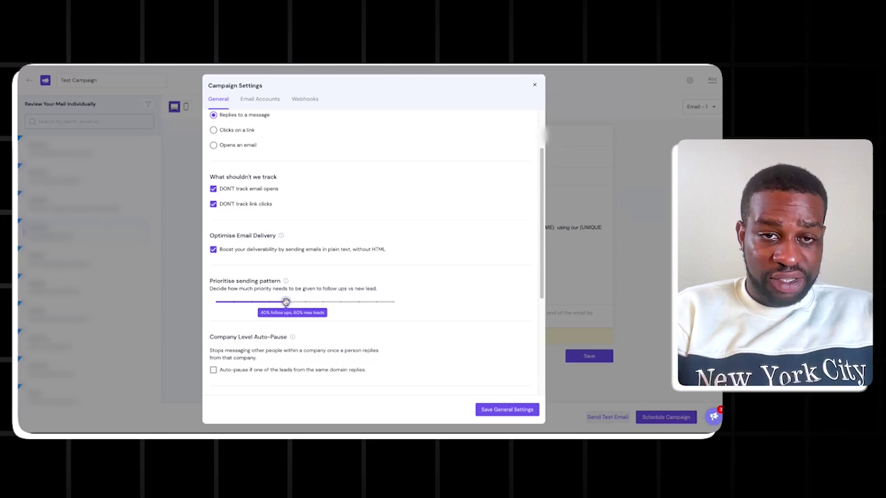
pyautogui.moveTo(285, 302); pyautogui.dragTo(250, 302)
# Set lead categorisation to Intelli-categorise replies using Smartlead's AI and save the campaign's general settings
pyautogui.scroll(-1, 205, 303)
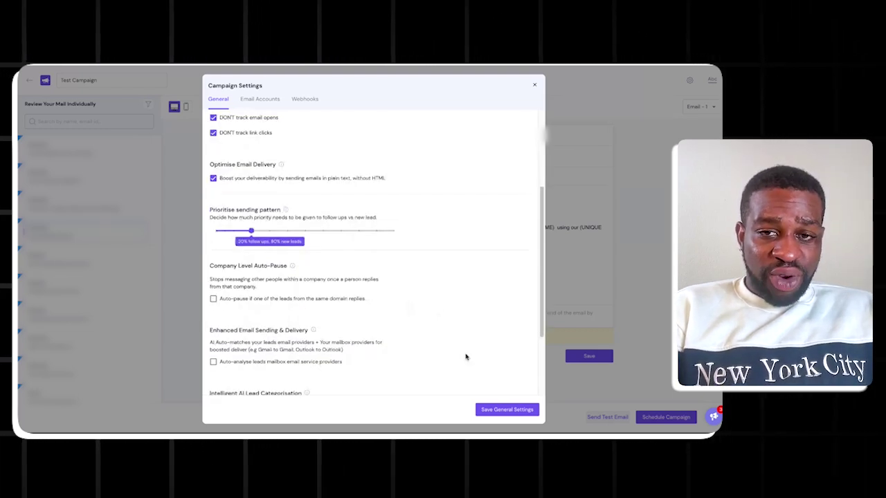
pyautogui.scroll(-1, 443, 304)
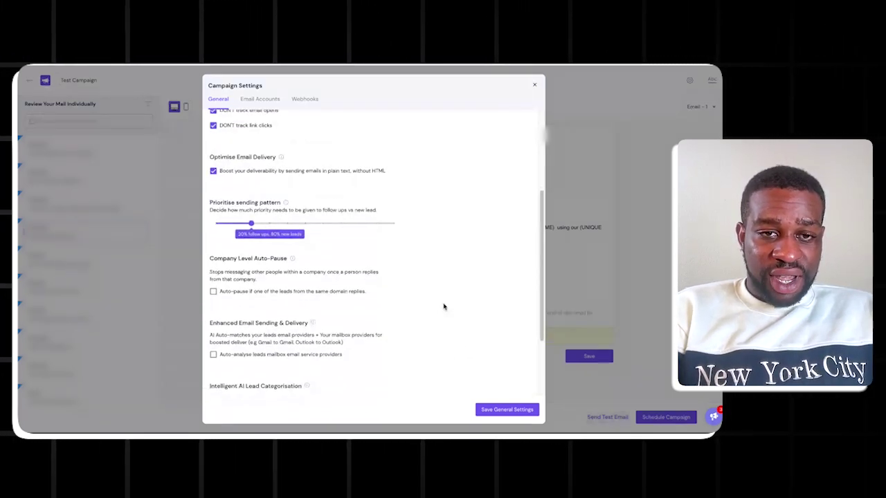
pyautogui.scroll(-1, 444, 307)
pyautogui.scroll(-1, 443, 307)
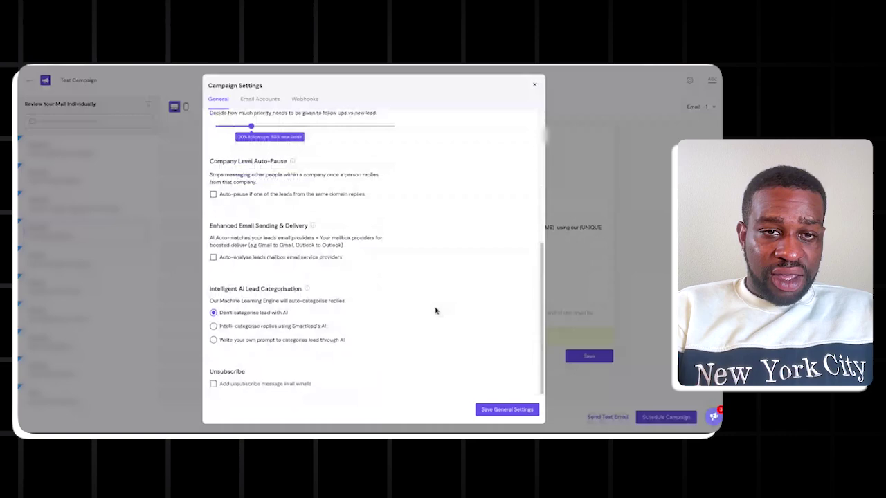
pyautogui.click(213, 326)
pyautogui.scroll(-1, 304, 329)
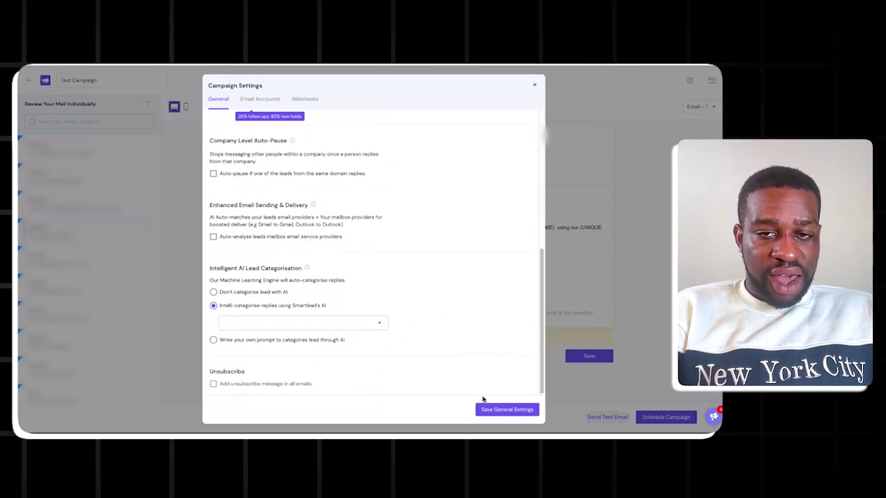
pyautogui.click(498, 410)
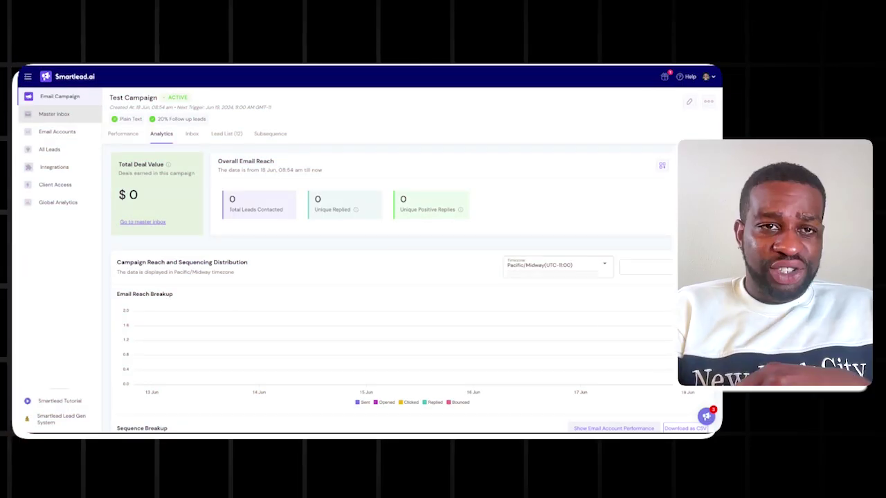
# In the master inbox, recategorise the out-of-office lead as Do Not Contact, select the option to block its entire domain, and dismiss the block dialog
pyautogui.click(54, 114)
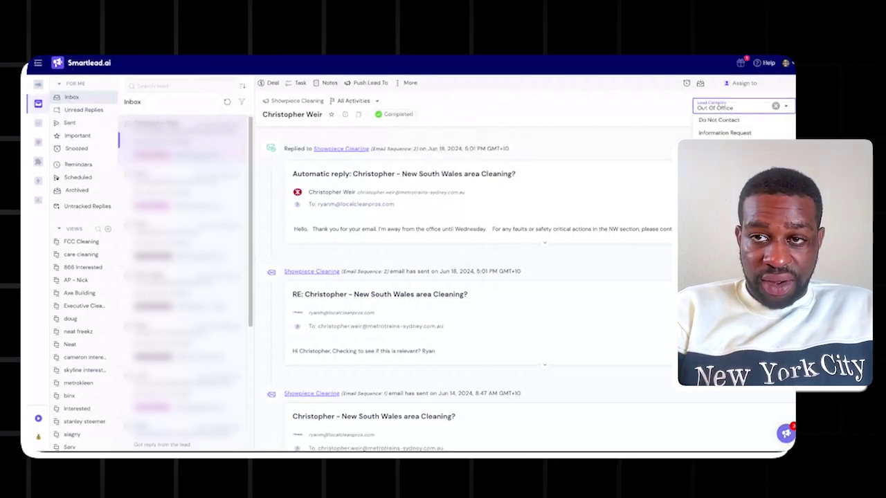
pyautogui.click(726, 120)
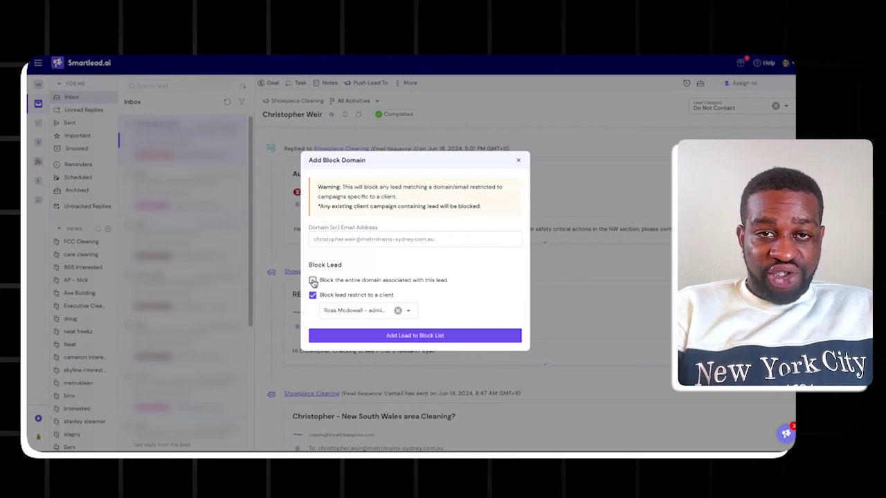
pyautogui.click(312, 280)
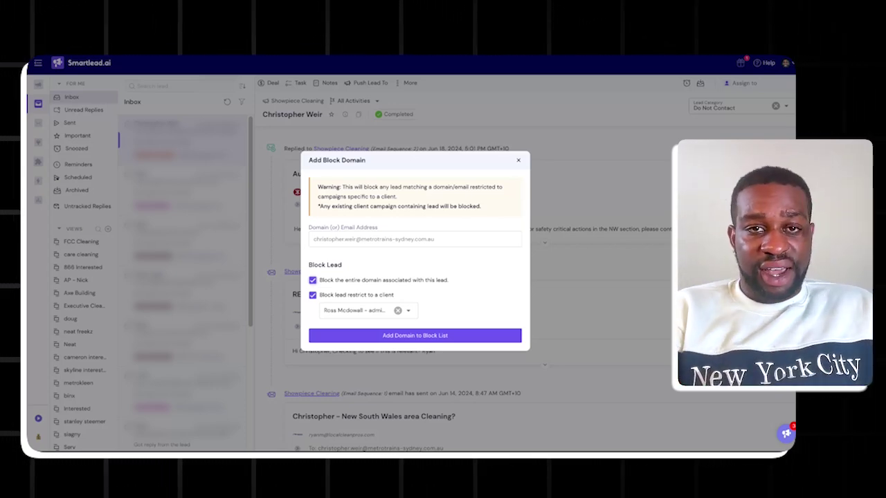
pyautogui.click(520, 161)
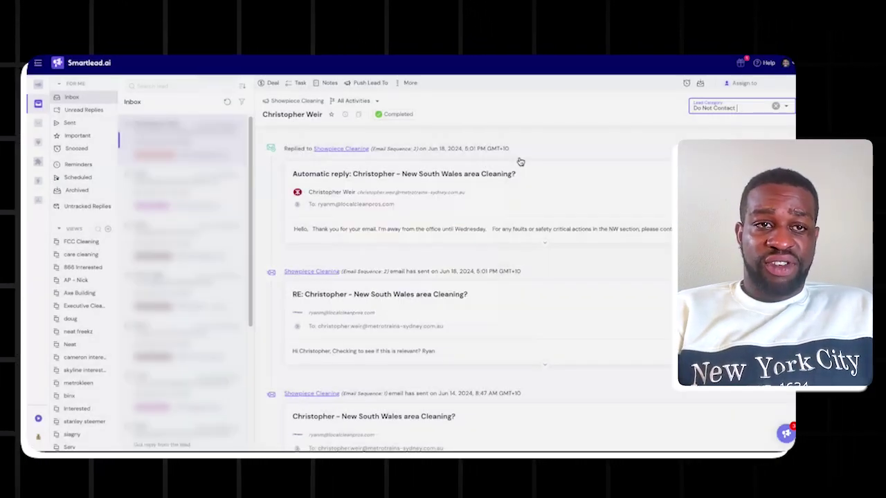